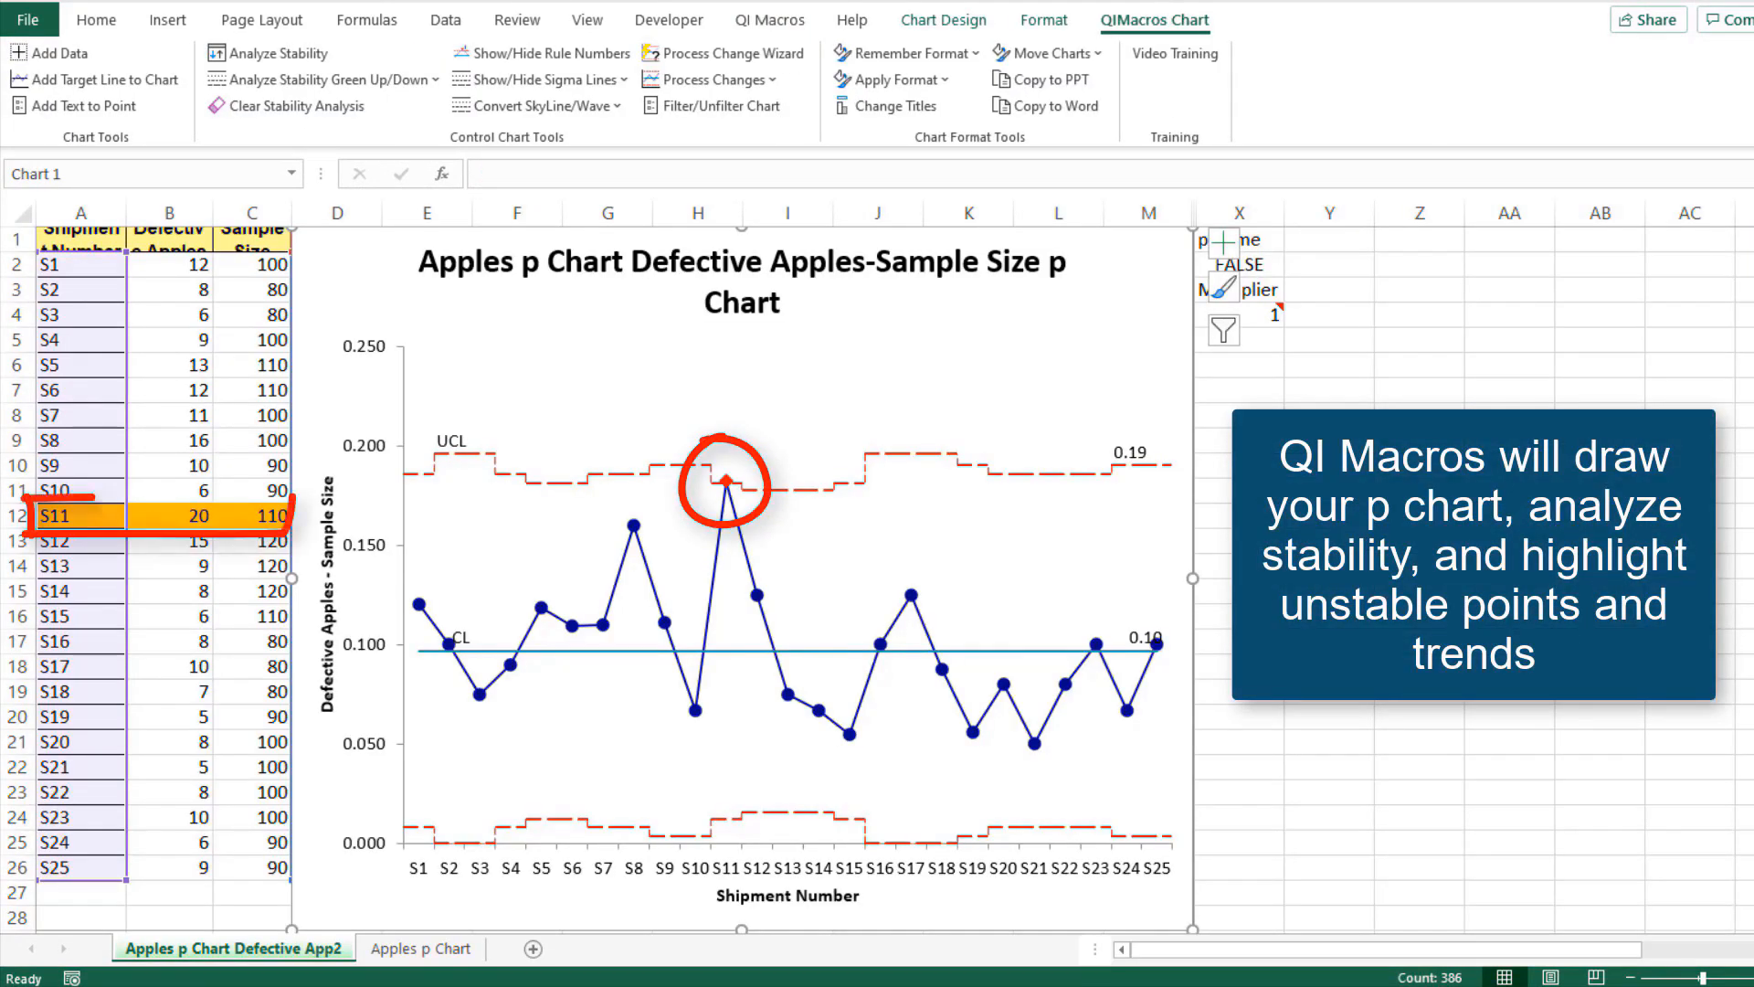
# Create a p chart from A1:C26 on the Apples p Chart sheet with the Control Chart Wizard, answering No about multiple defectives per sample
pyautogui.click(424, 950)
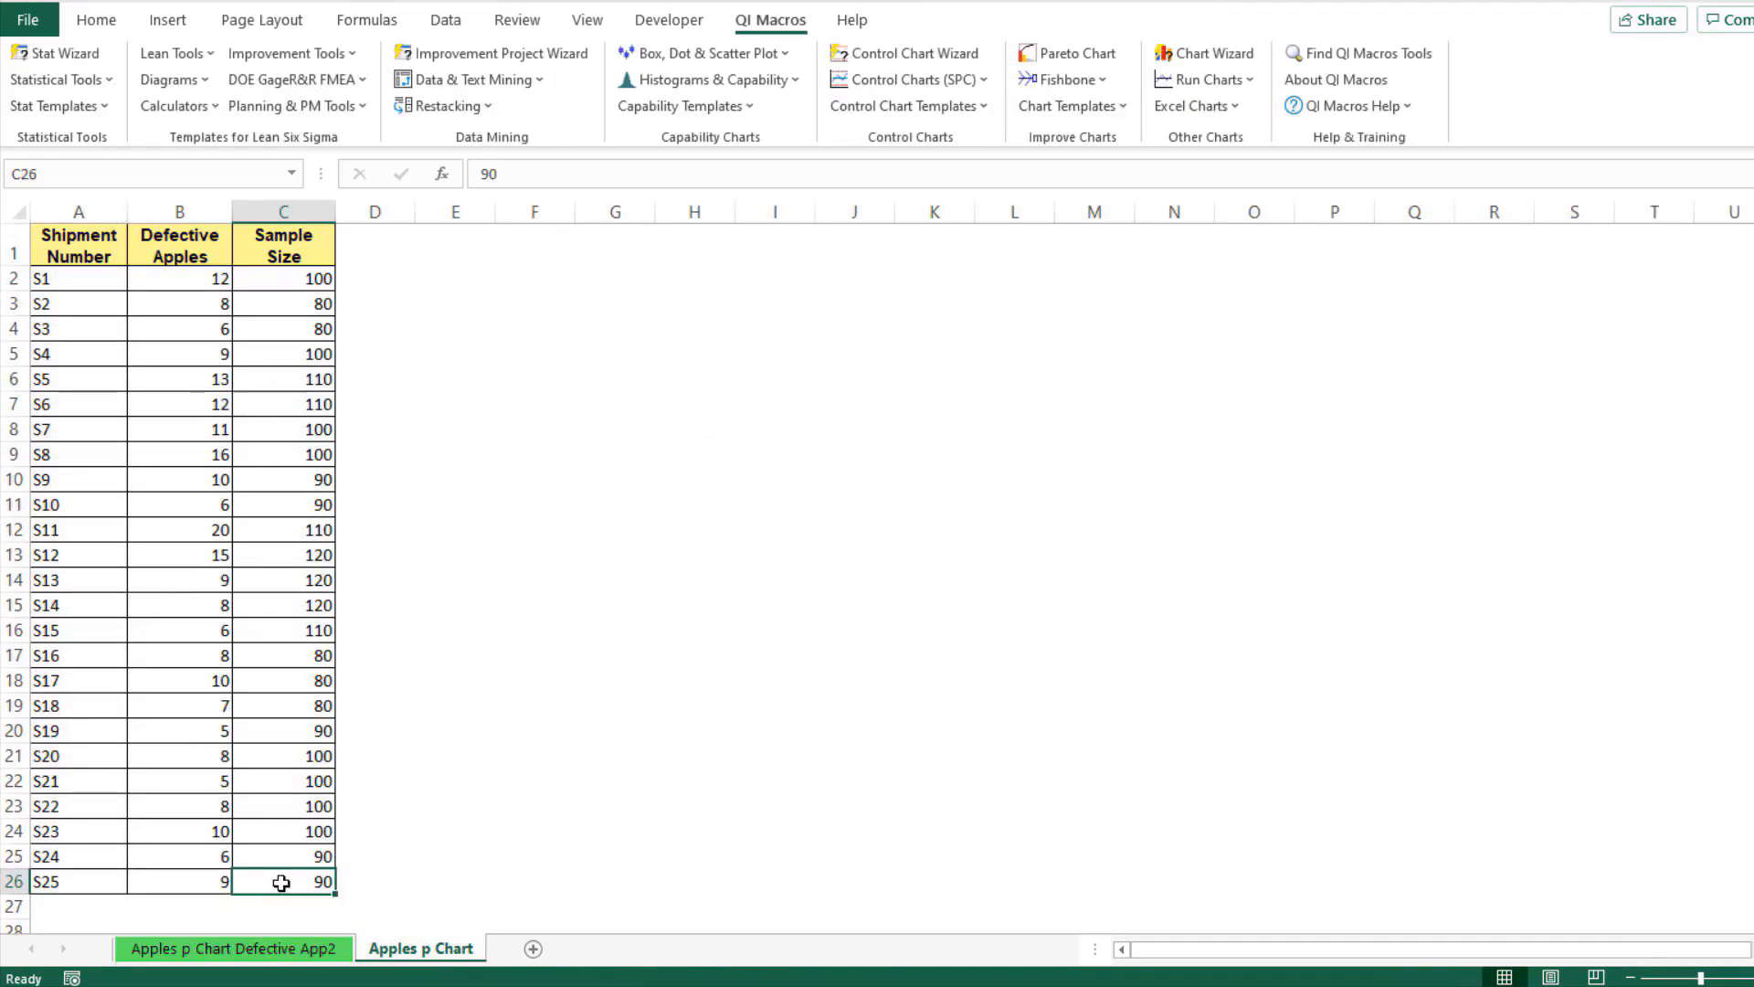
pyautogui.moveTo(269, 874); pyautogui.dragTo(54, 242)
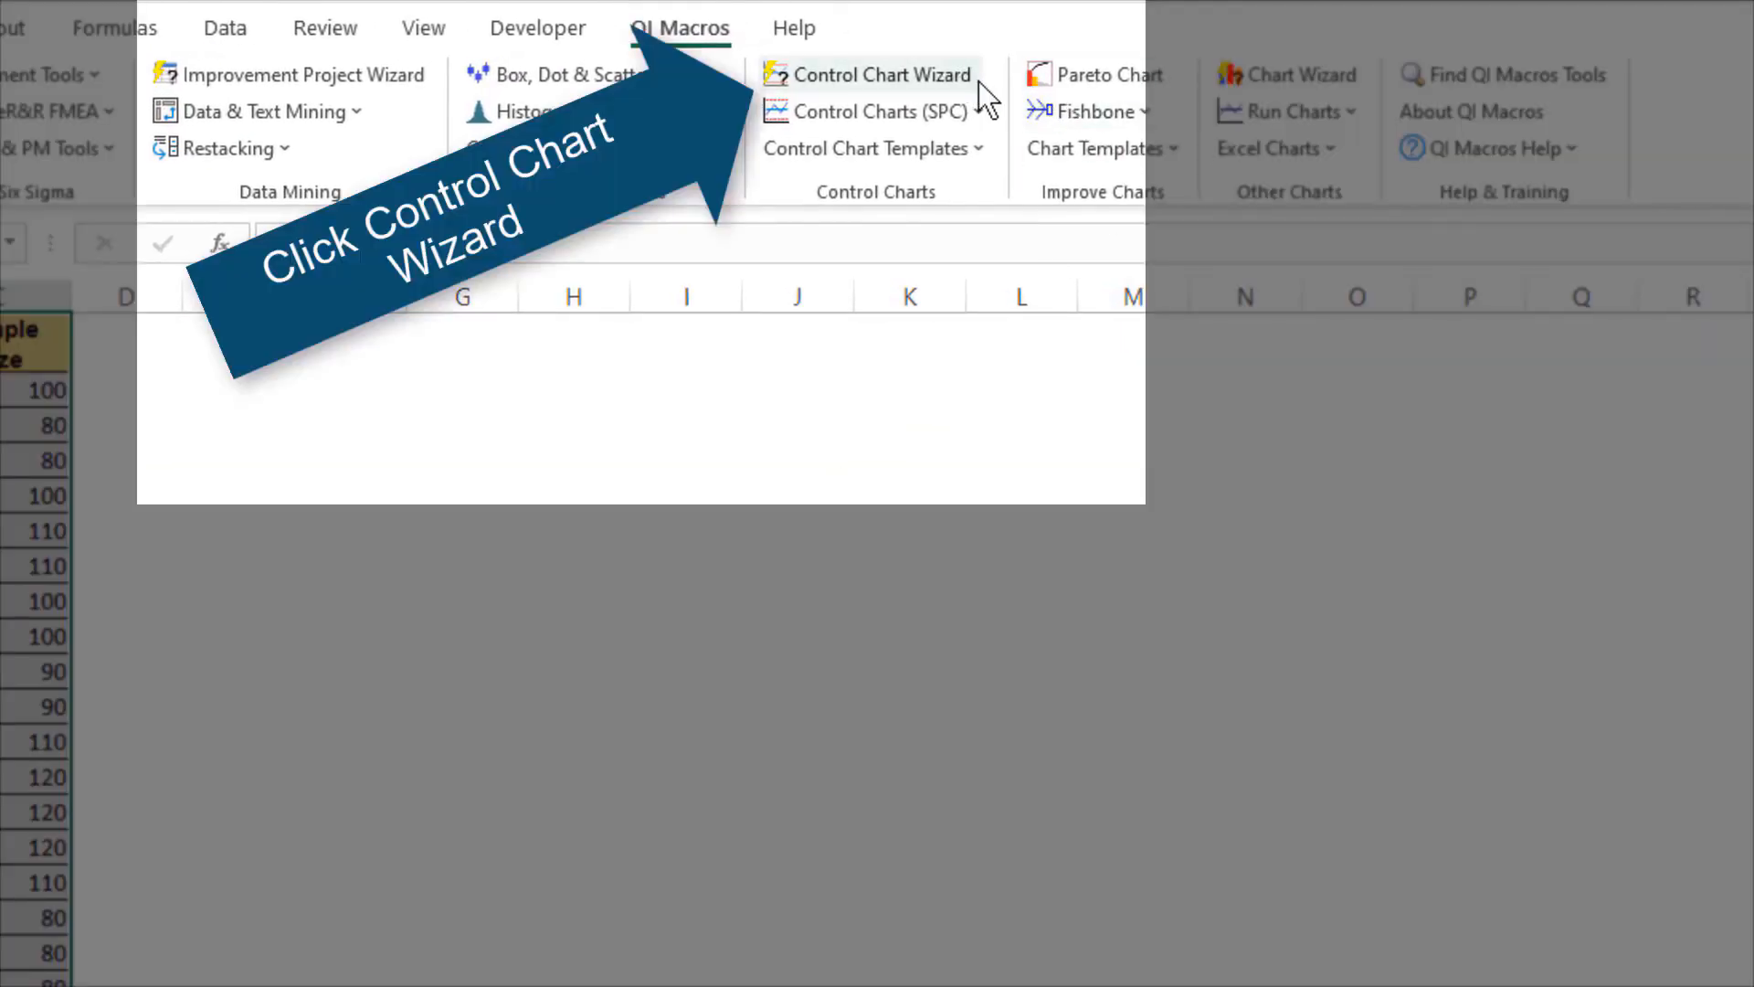
pyautogui.click(978, 80)
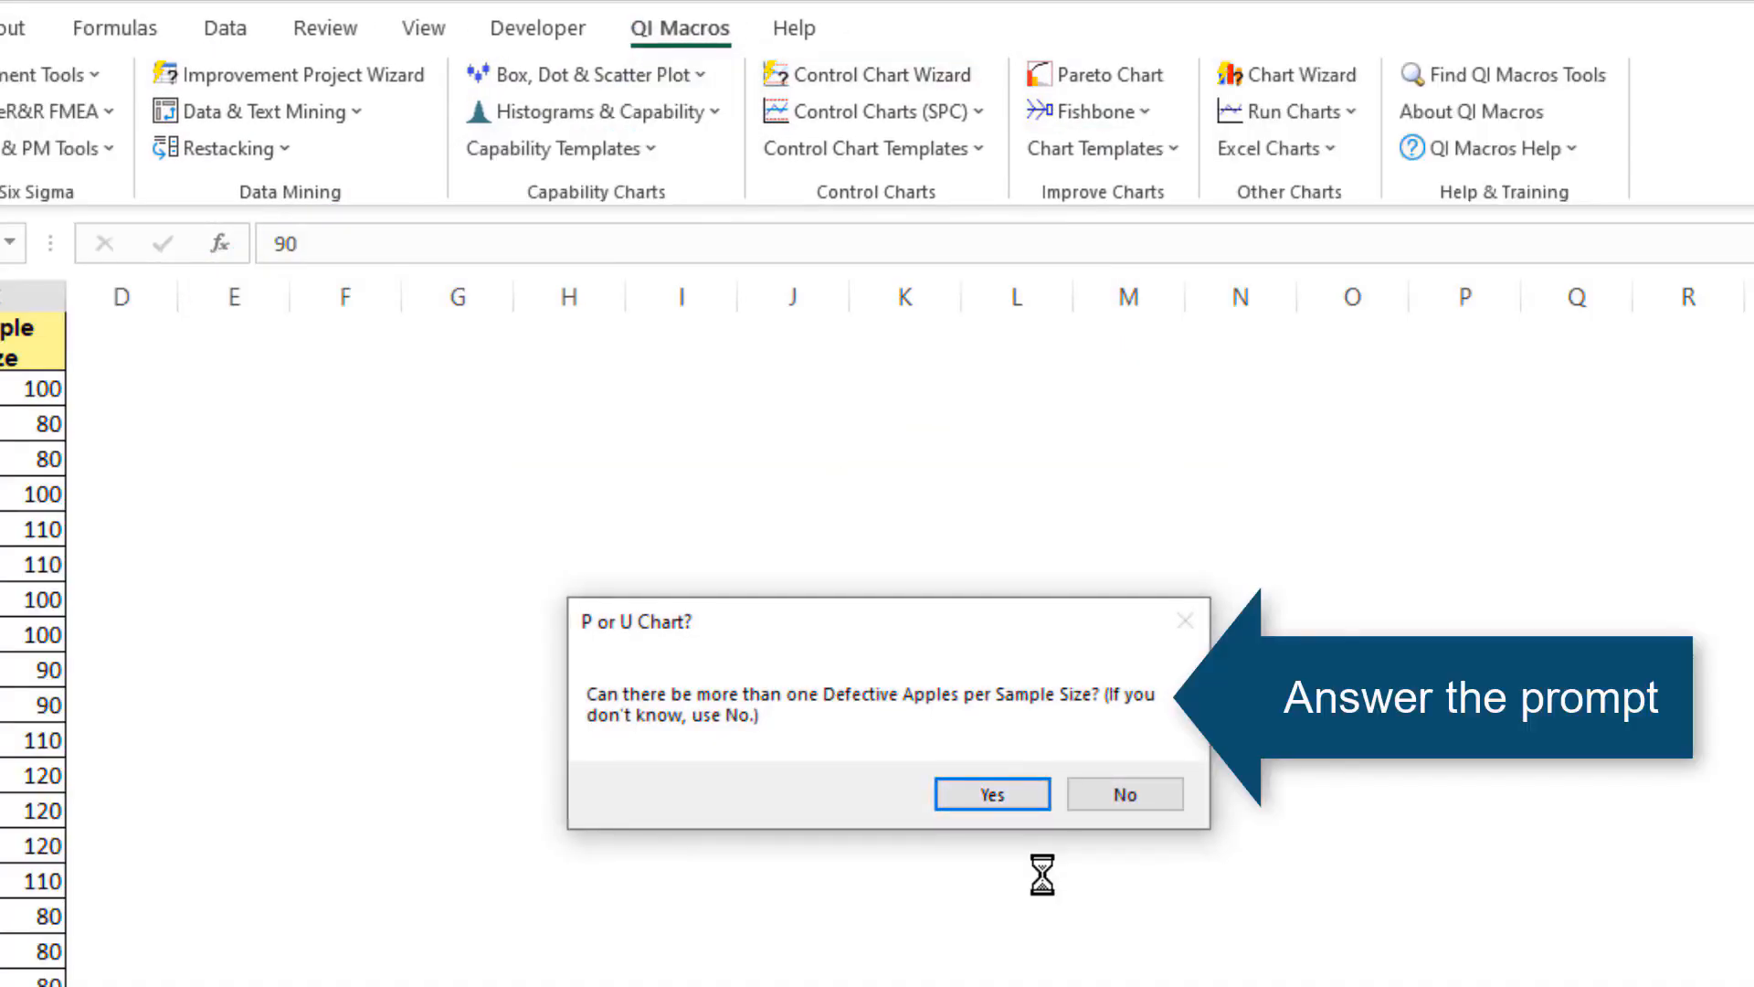
pyautogui.click(1136, 809)
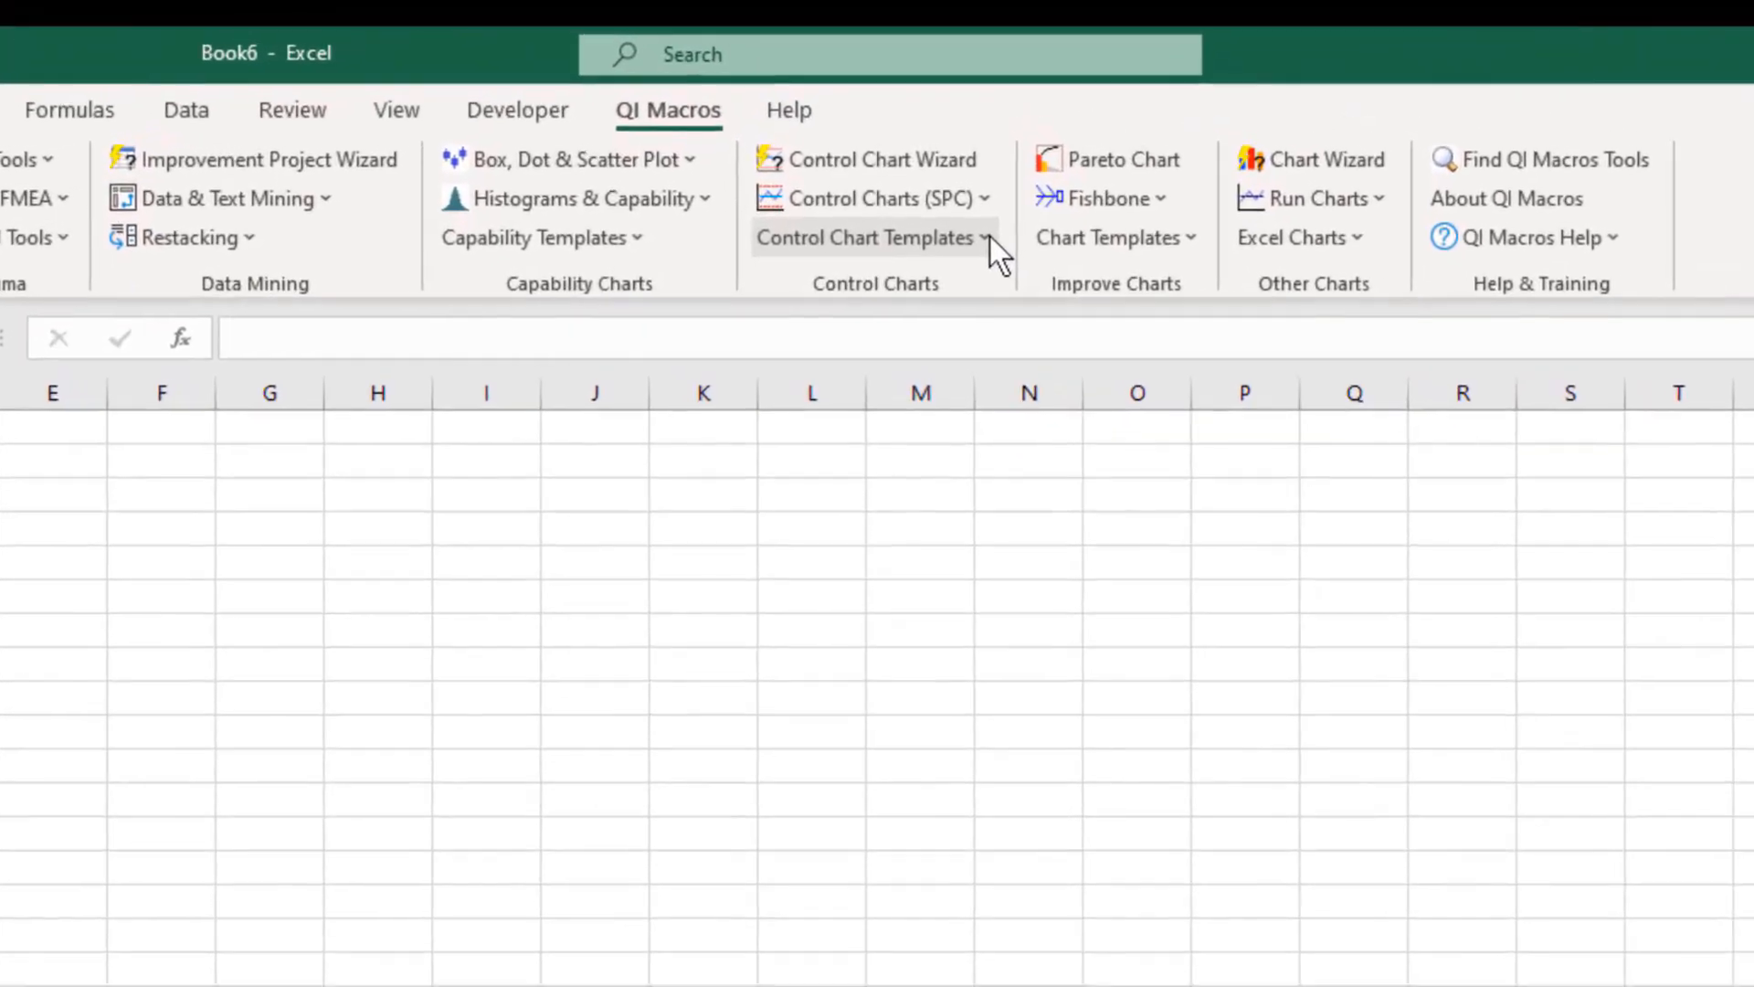
# Open the attribute p Chart control chart template and go to its P Chart sheet
pyautogui.click(991, 238)
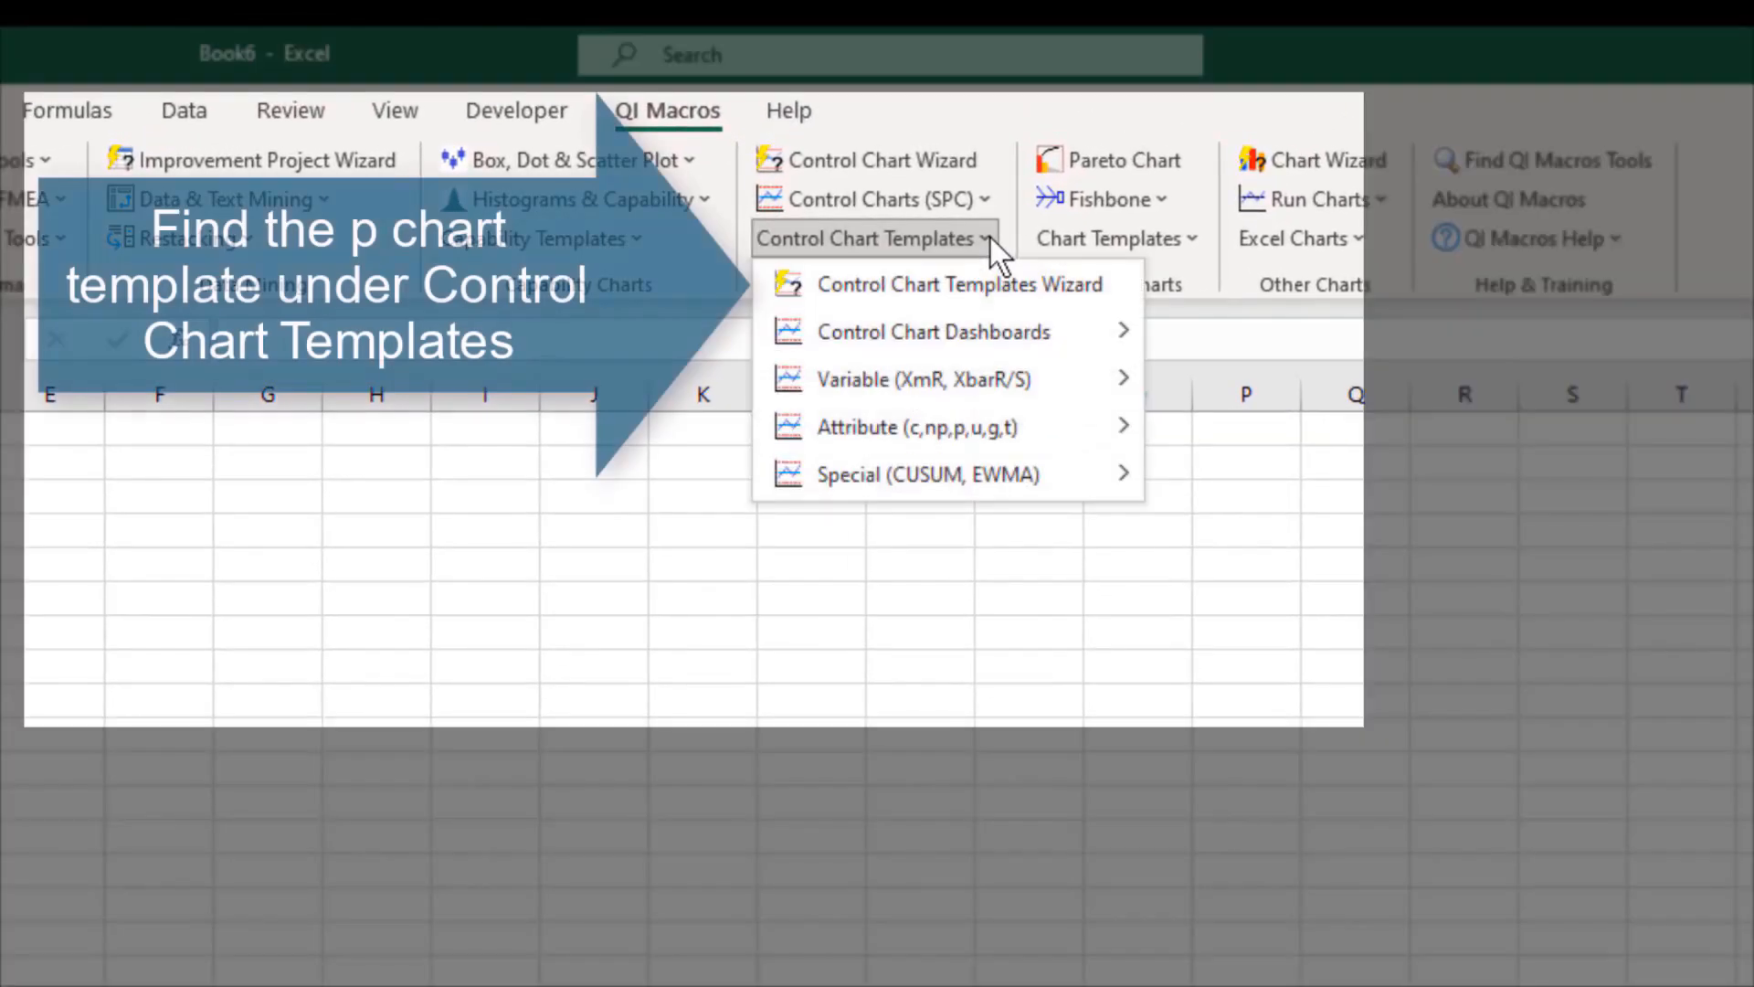
pyautogui.moveTo(1076, 426)
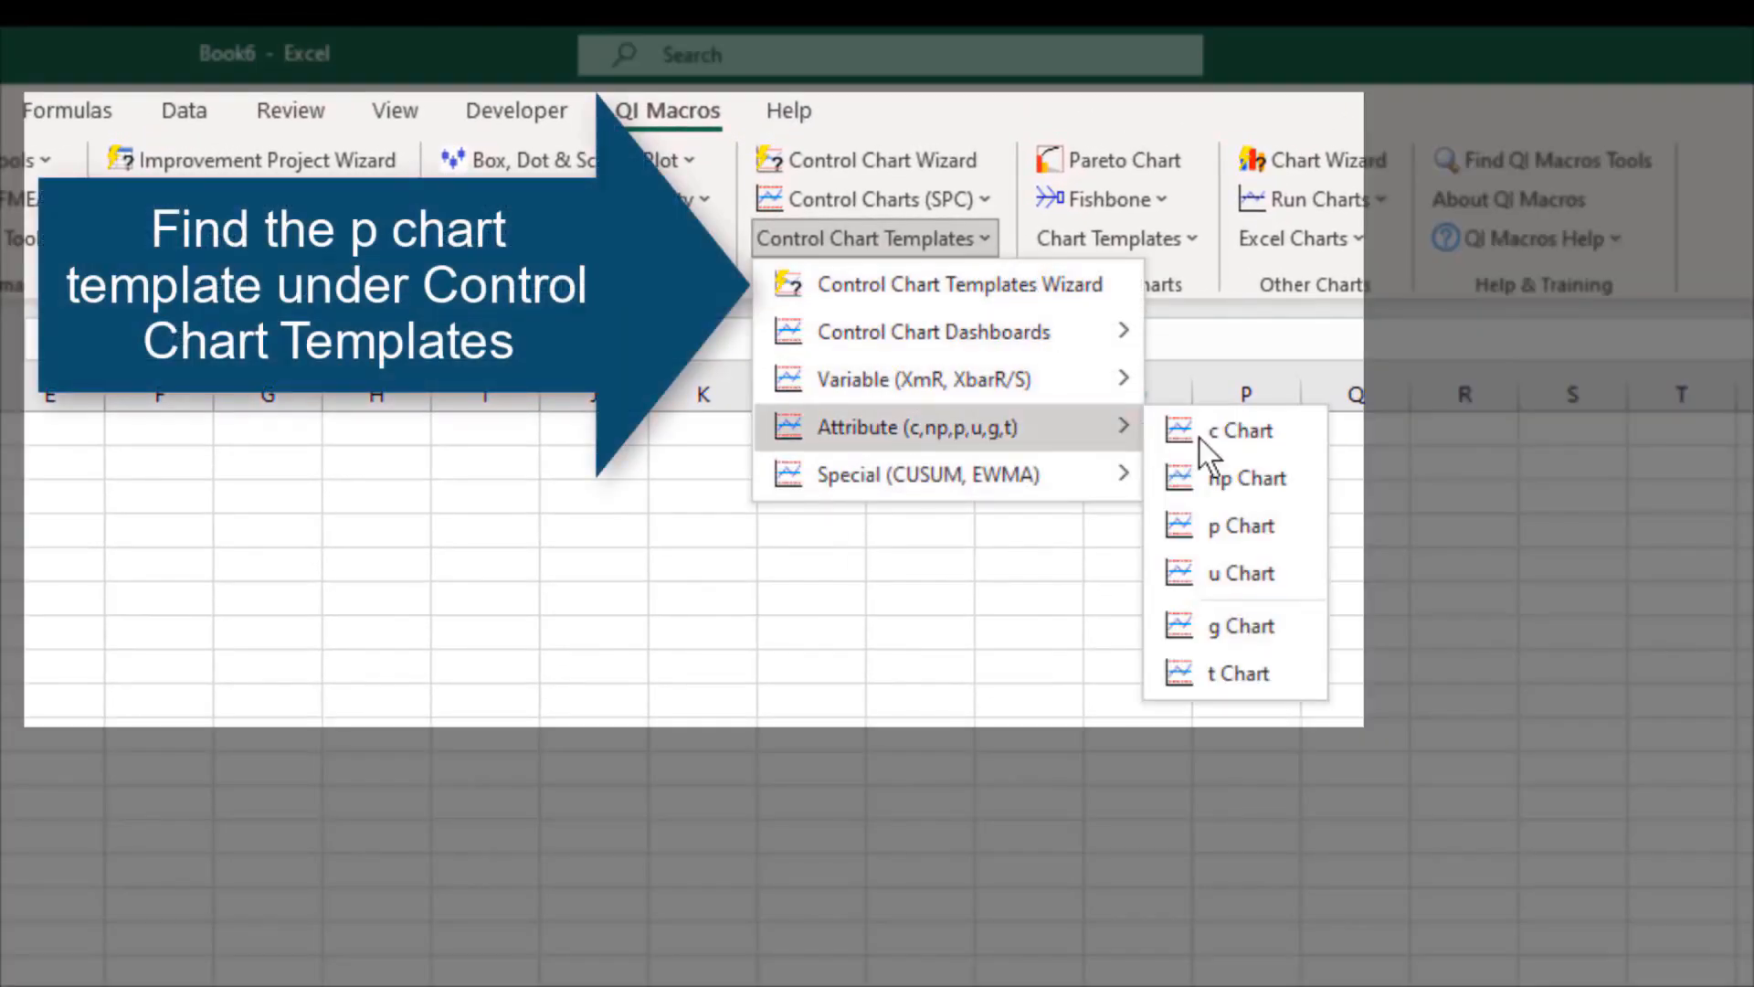
pyautogui.click(1263, 541)
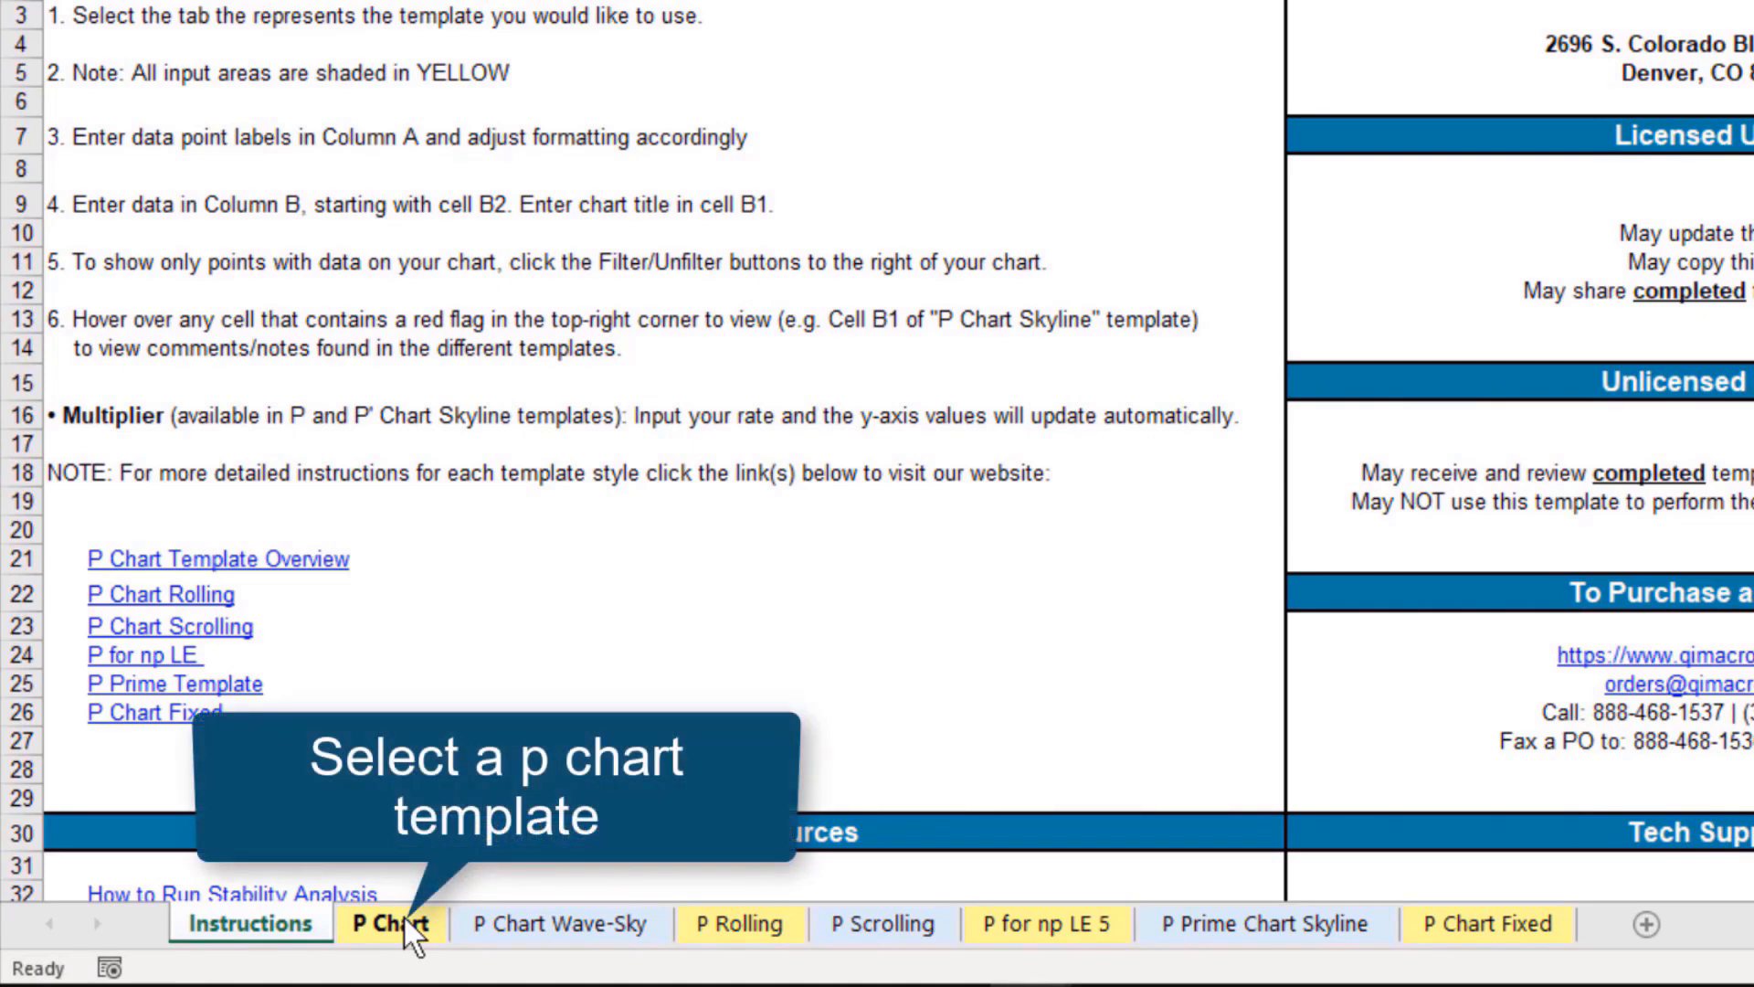
pyautogui.click(407, 923)
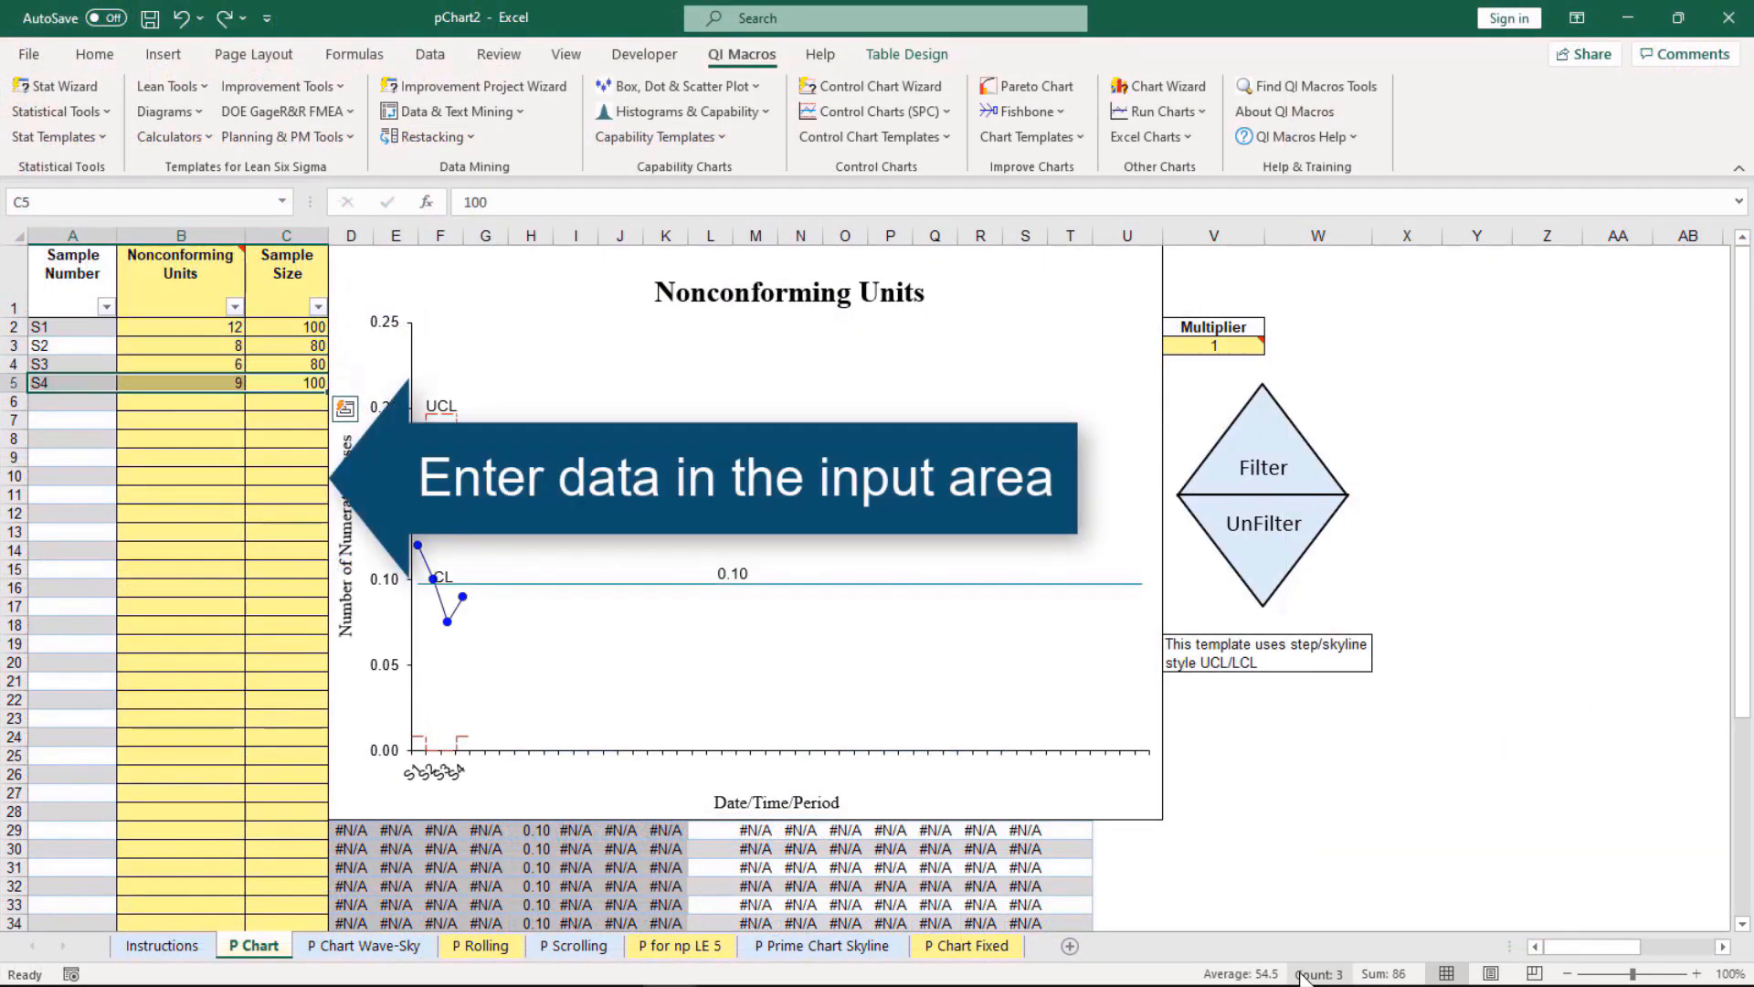
# Fill the P Chart template's input area with nonconforming units and sample sizes for samples S1 to S25
pyautogui.hotkey('ctrl', 'z')
pyautogui.hotkey('ctrl', 'z')
pyautogui.hotkey('ctrl', 'z')
pyautogui.hotkey('ctrl', 'z')
pyautogui.hotkey('ctrl', 'z')
pyautogui.hotkey('ctrl', 'z')
pyautogui.hotkey('ctrl', 'z')
pyautogui.hotkey('ctrl', 'z')
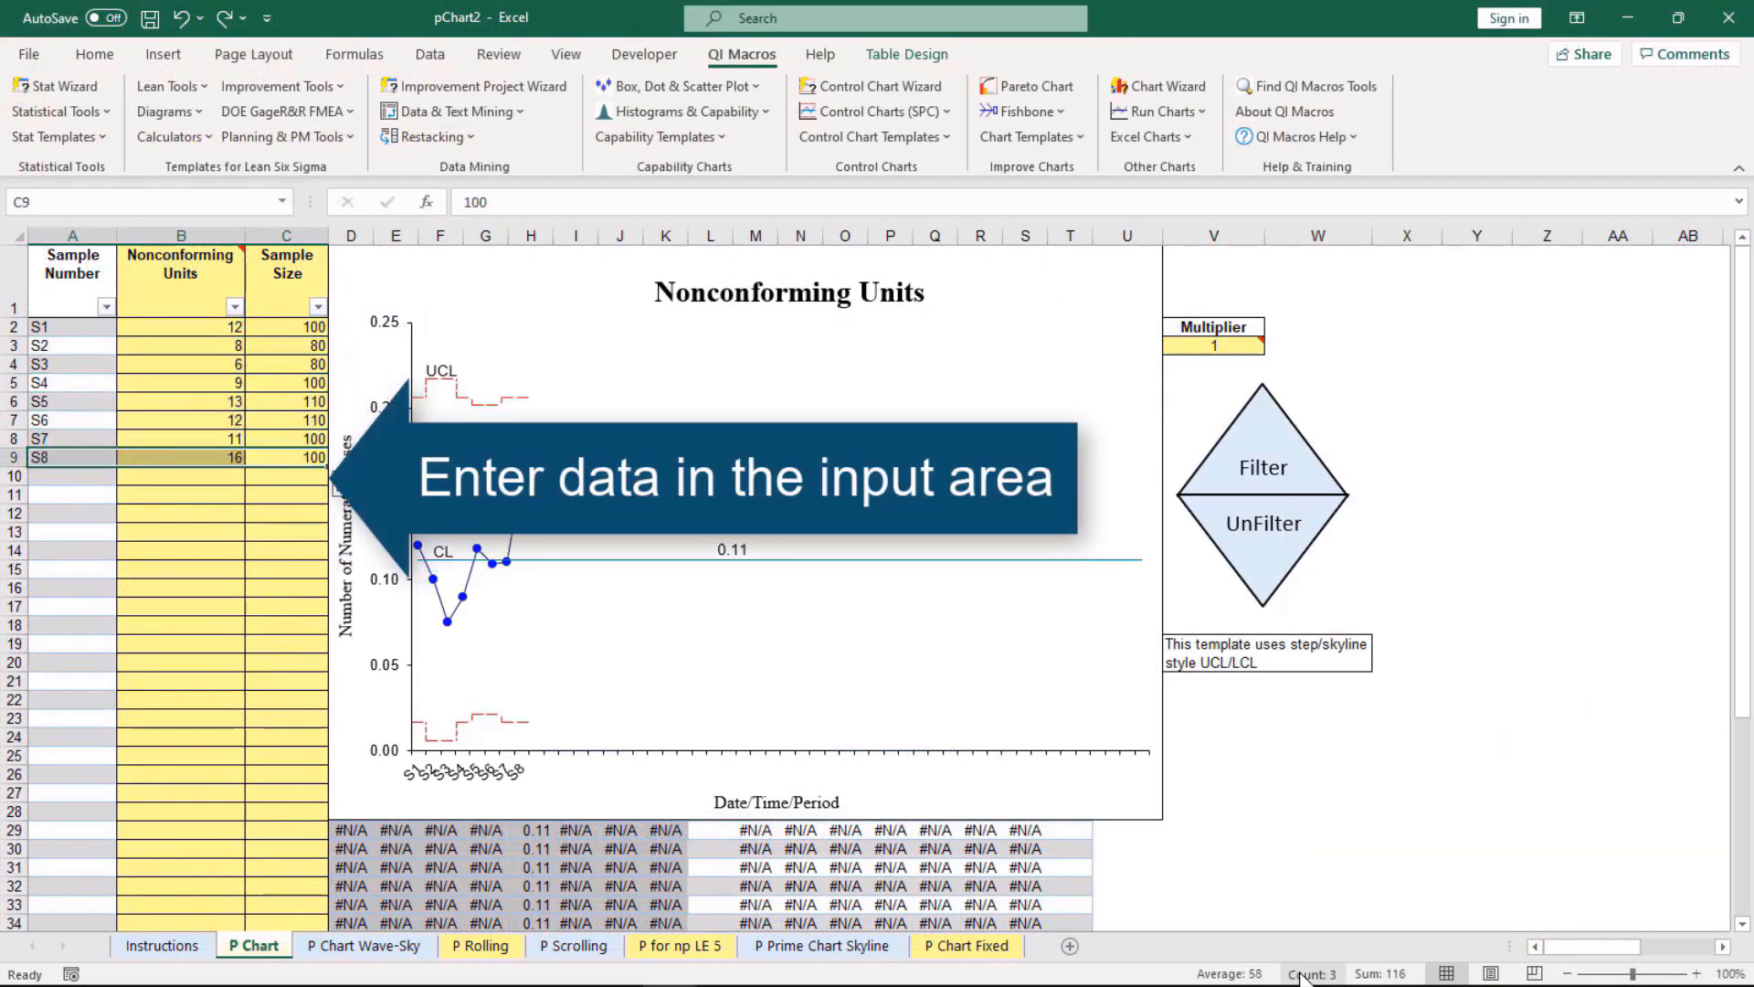
pyautogui.hotkey('ctrl', 'z')
pyautogui.hotkey('ctrl', 'z')
pyautogui.hotkey('ctrl', 'z')
pyautogui.hotkey('ctrl', 'z')
pyautogui.hotkey('ctrl', 'z')
pyautogui.hotkey('ctrl', 'z')
pyautogui.hotkey('ctrl', 'z')
pyautogui.hotkey('ctrl', 'z')
pyautogui.hotkey('ctrl', 'z')
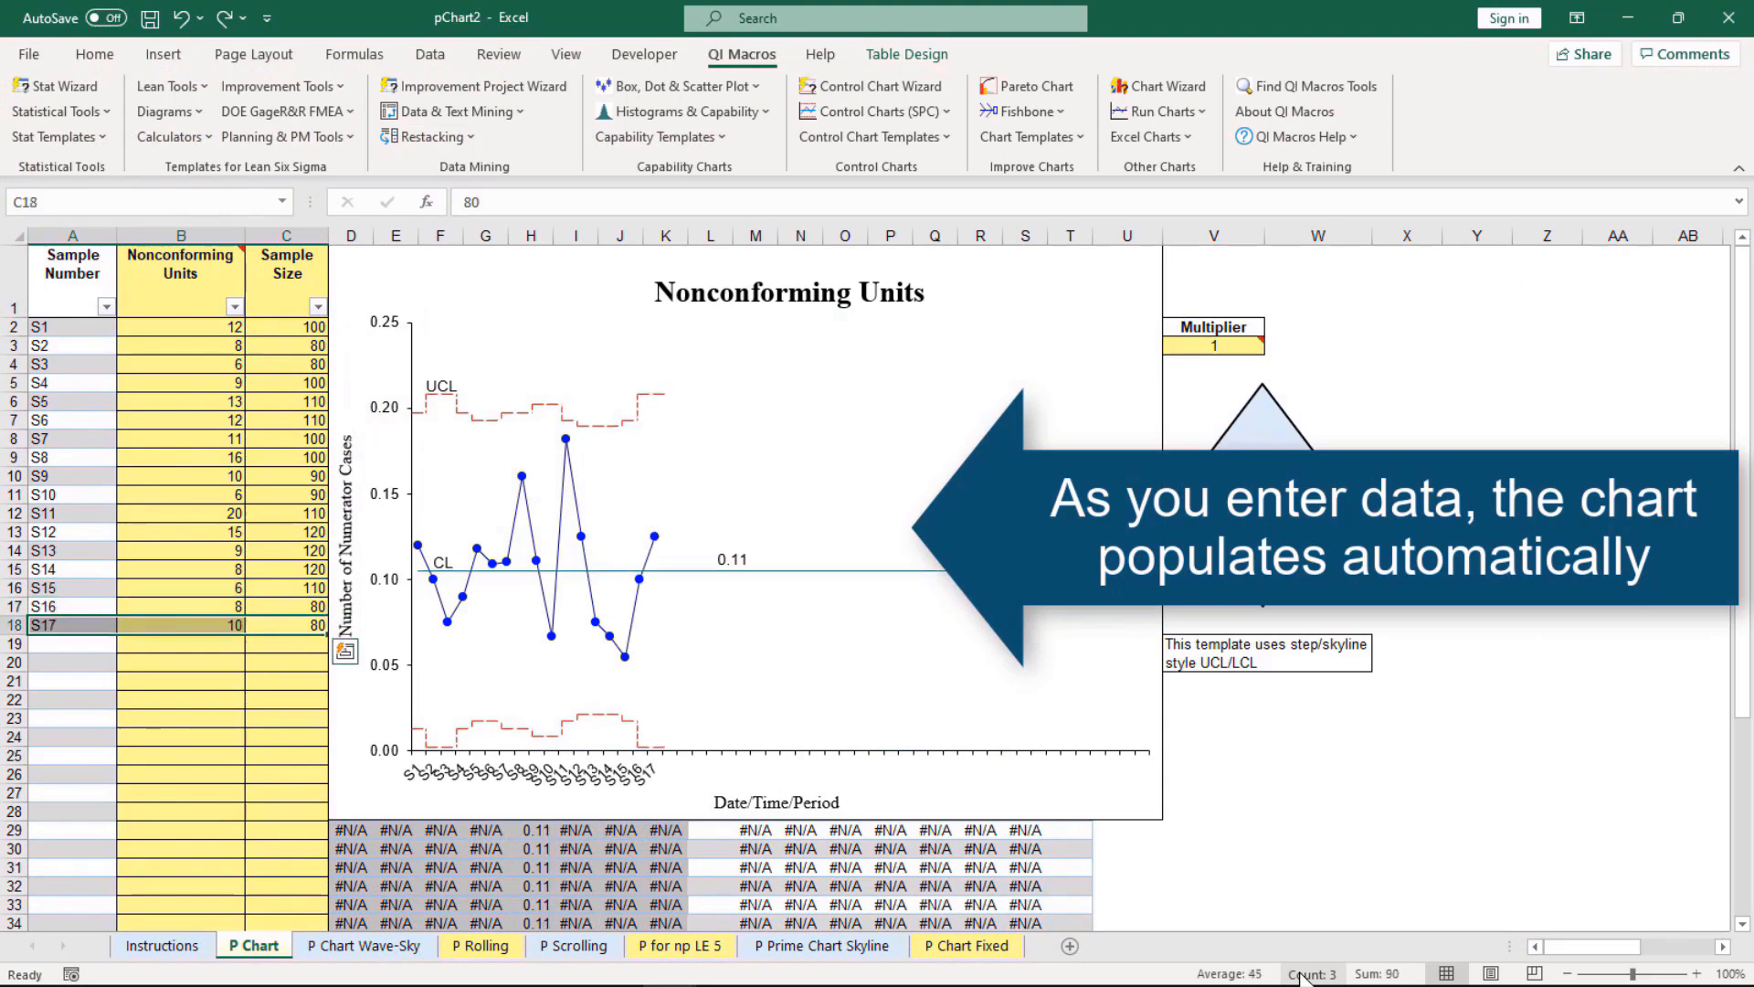
pyautogui.hotkey('ctrl', 'z')
pyautogui.hotkey('ctrl', 'z')
pyautogui.hotkey('ctrl', 'z')
pyautogui.hotkey('ctrl', 'z')
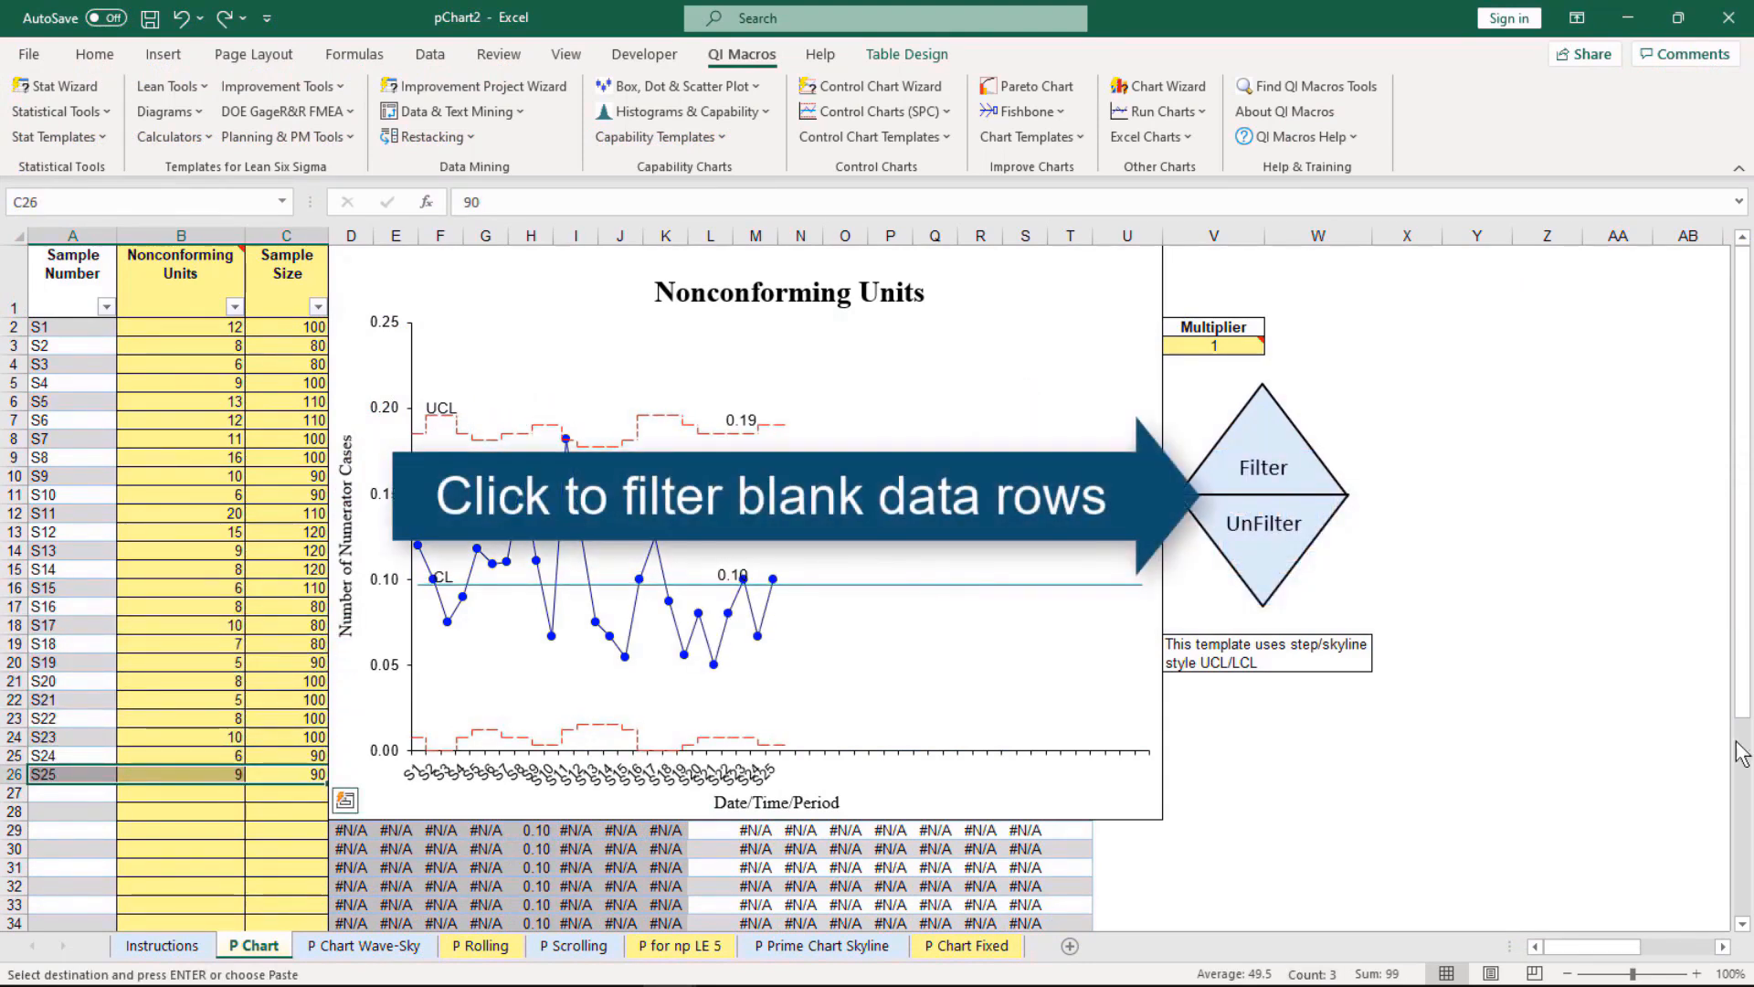
# Filter out the template's blank data rows and run stability analysis on the Nonconforming Units chart
pyautogui.click(1293, 451)
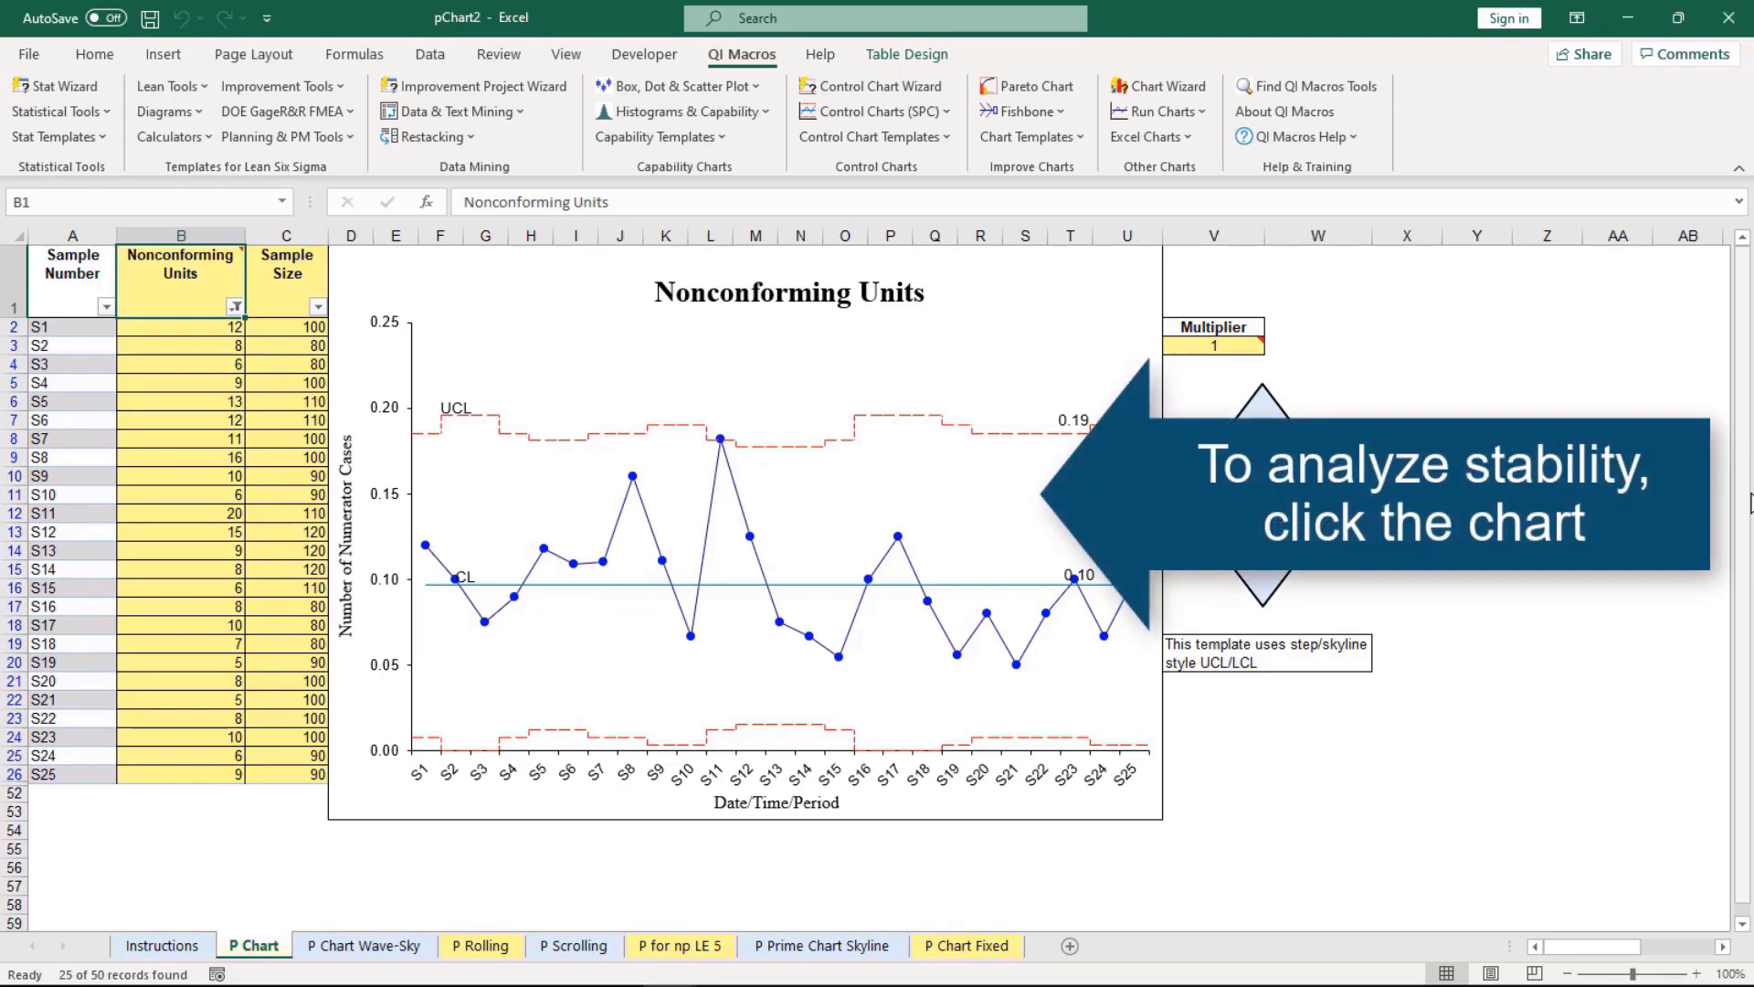
pyautogui.click(1131, 334)
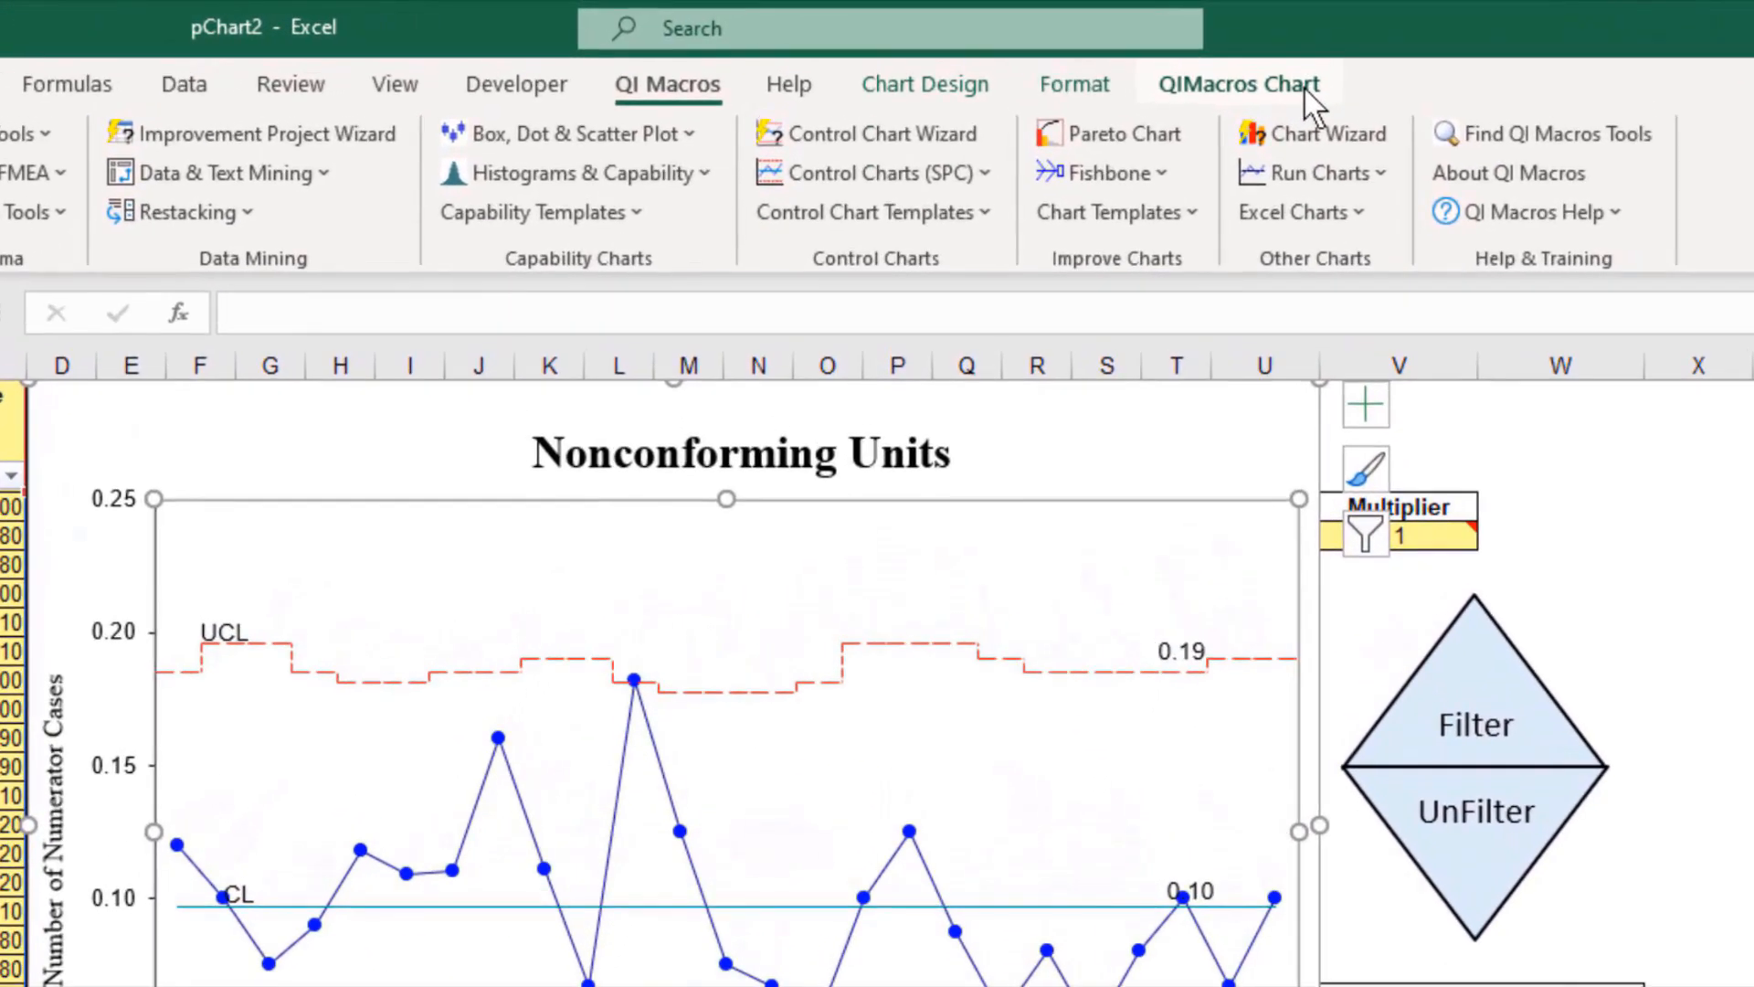
pyautogui.click(1303, 89)
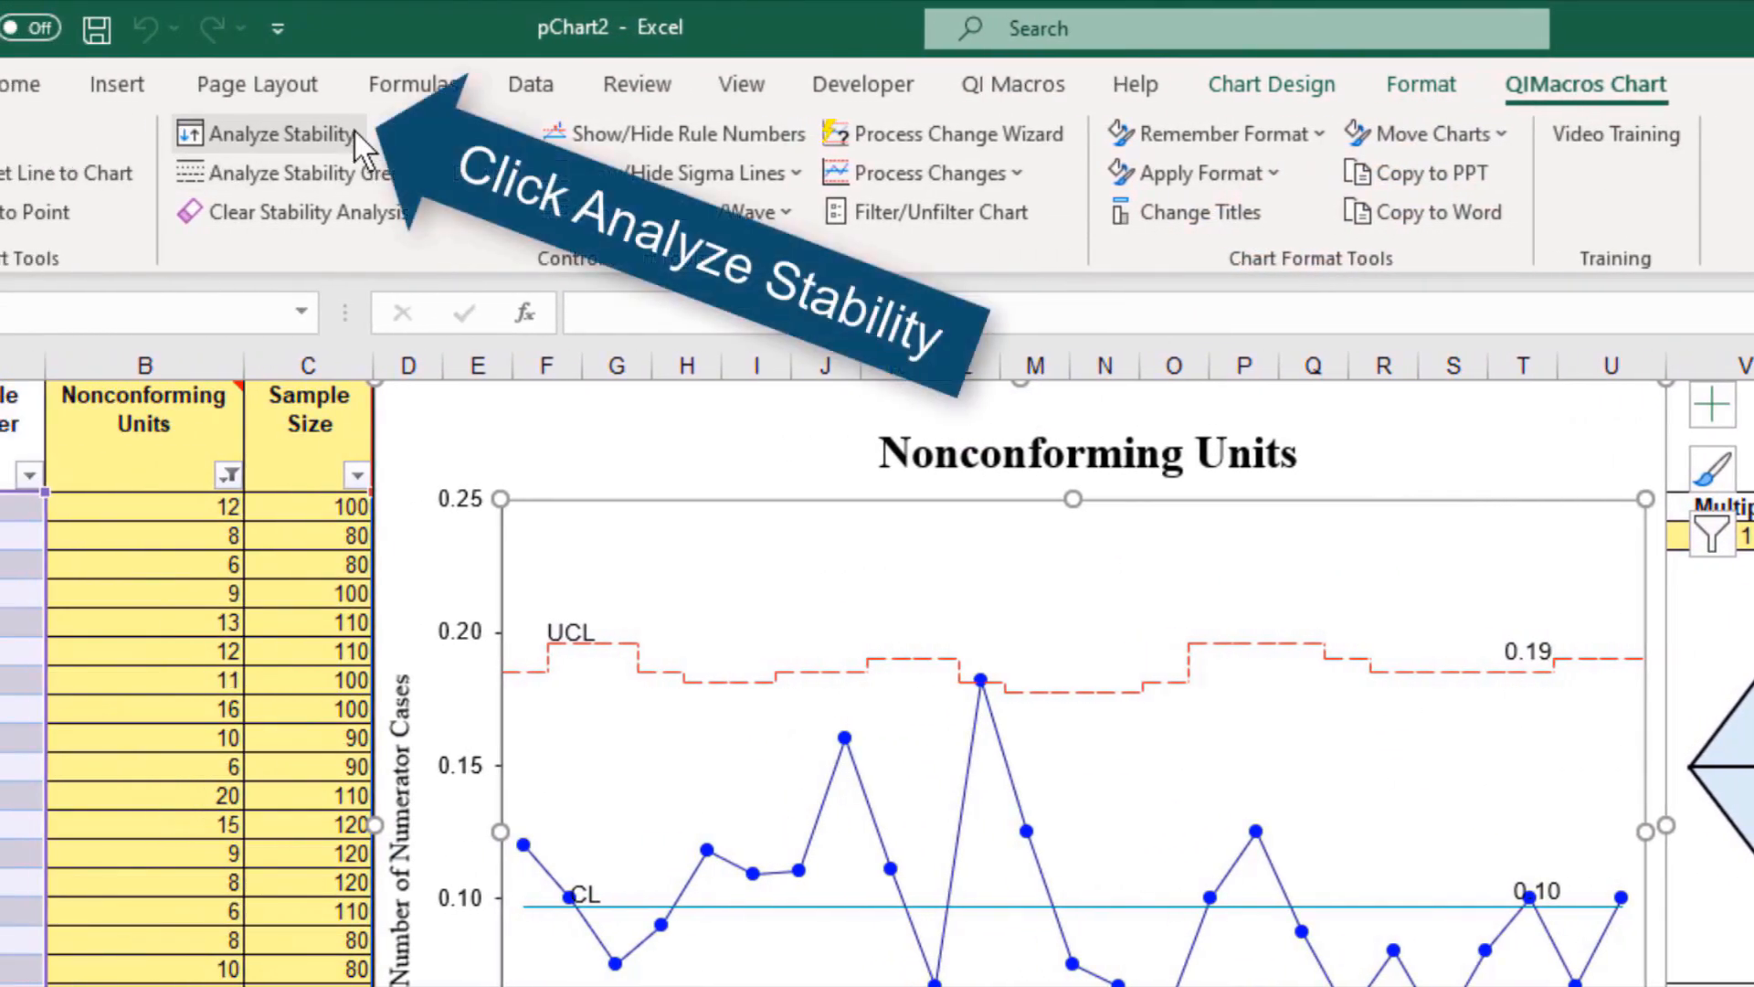
pyautogui.click(355, 132)
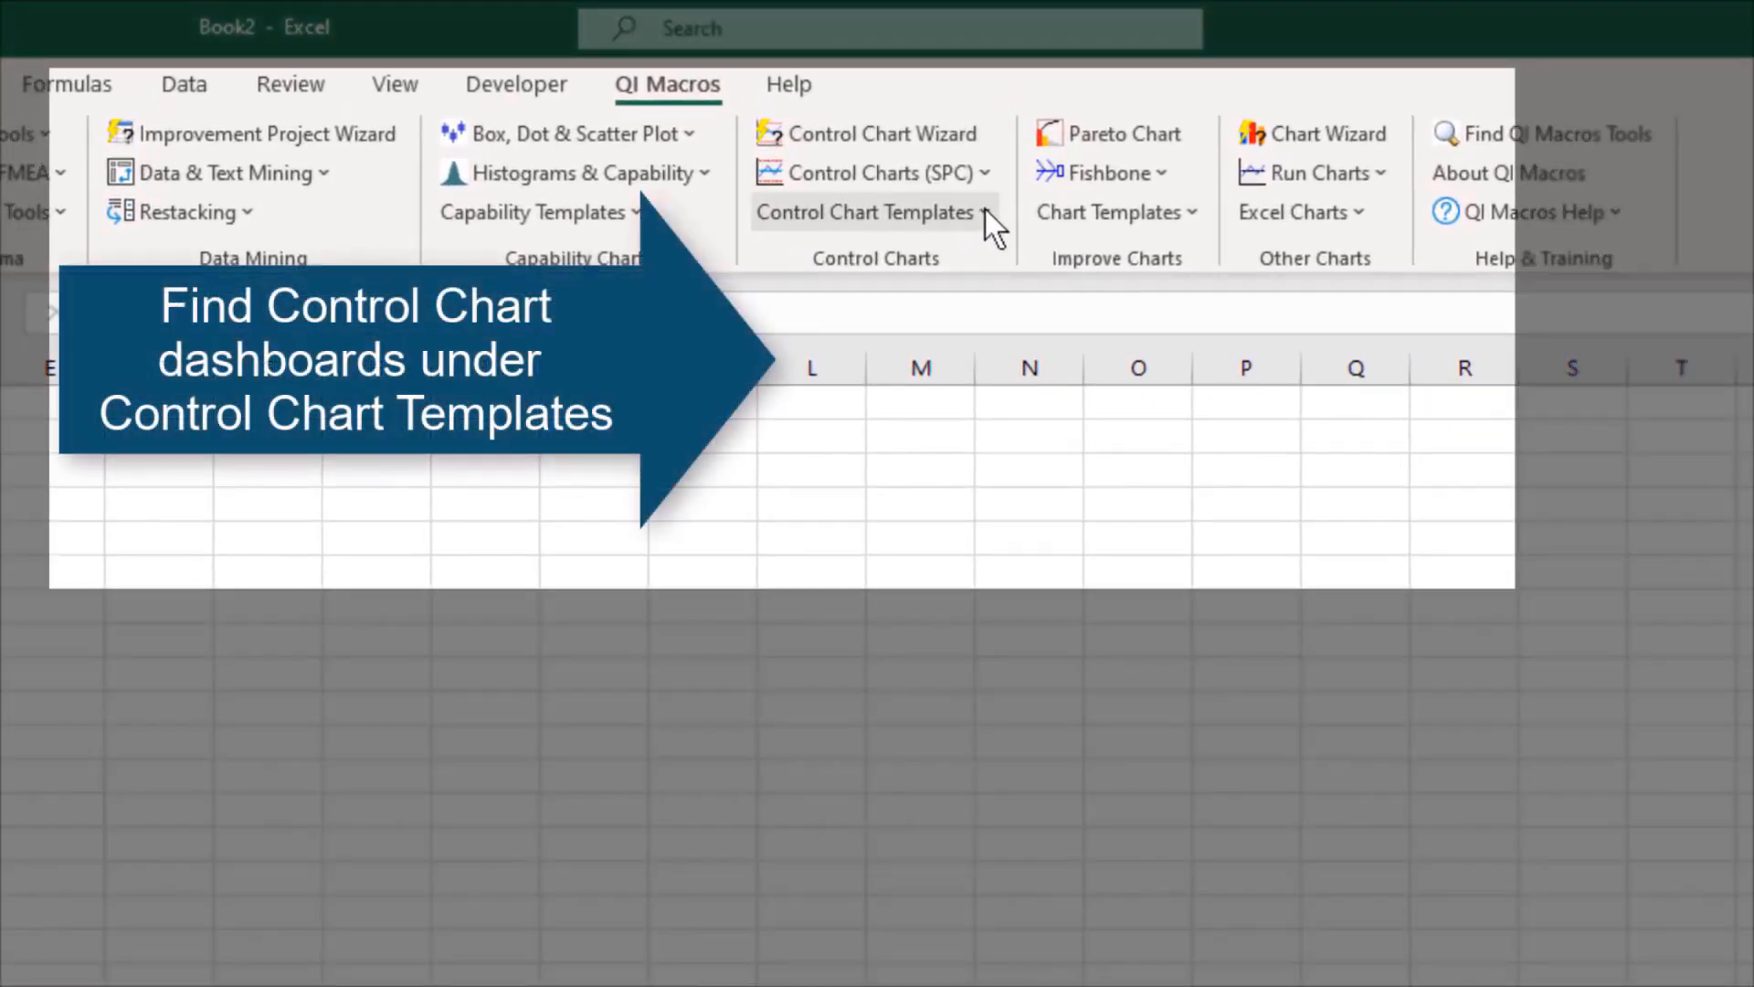
# Open the c,np,p,u Dashboard control chart template and go to its Data Sheet
pyautogui.click(985, 212)
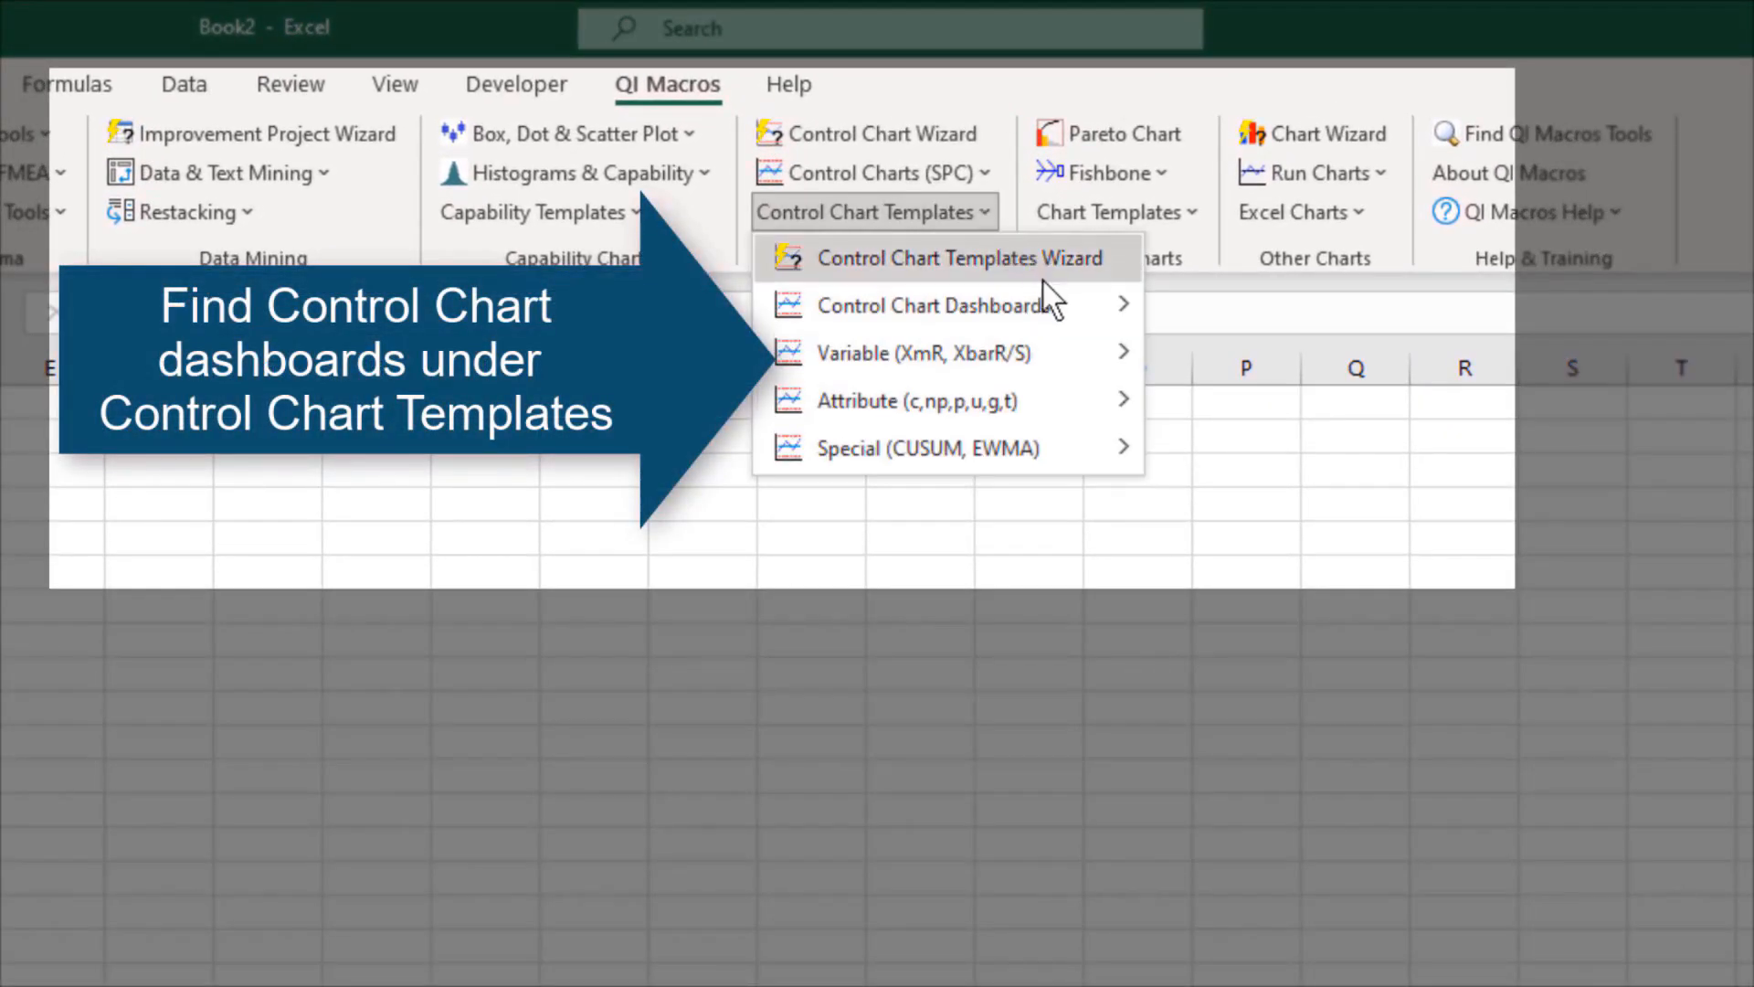
pyautogui.moveTo(1043, 285)
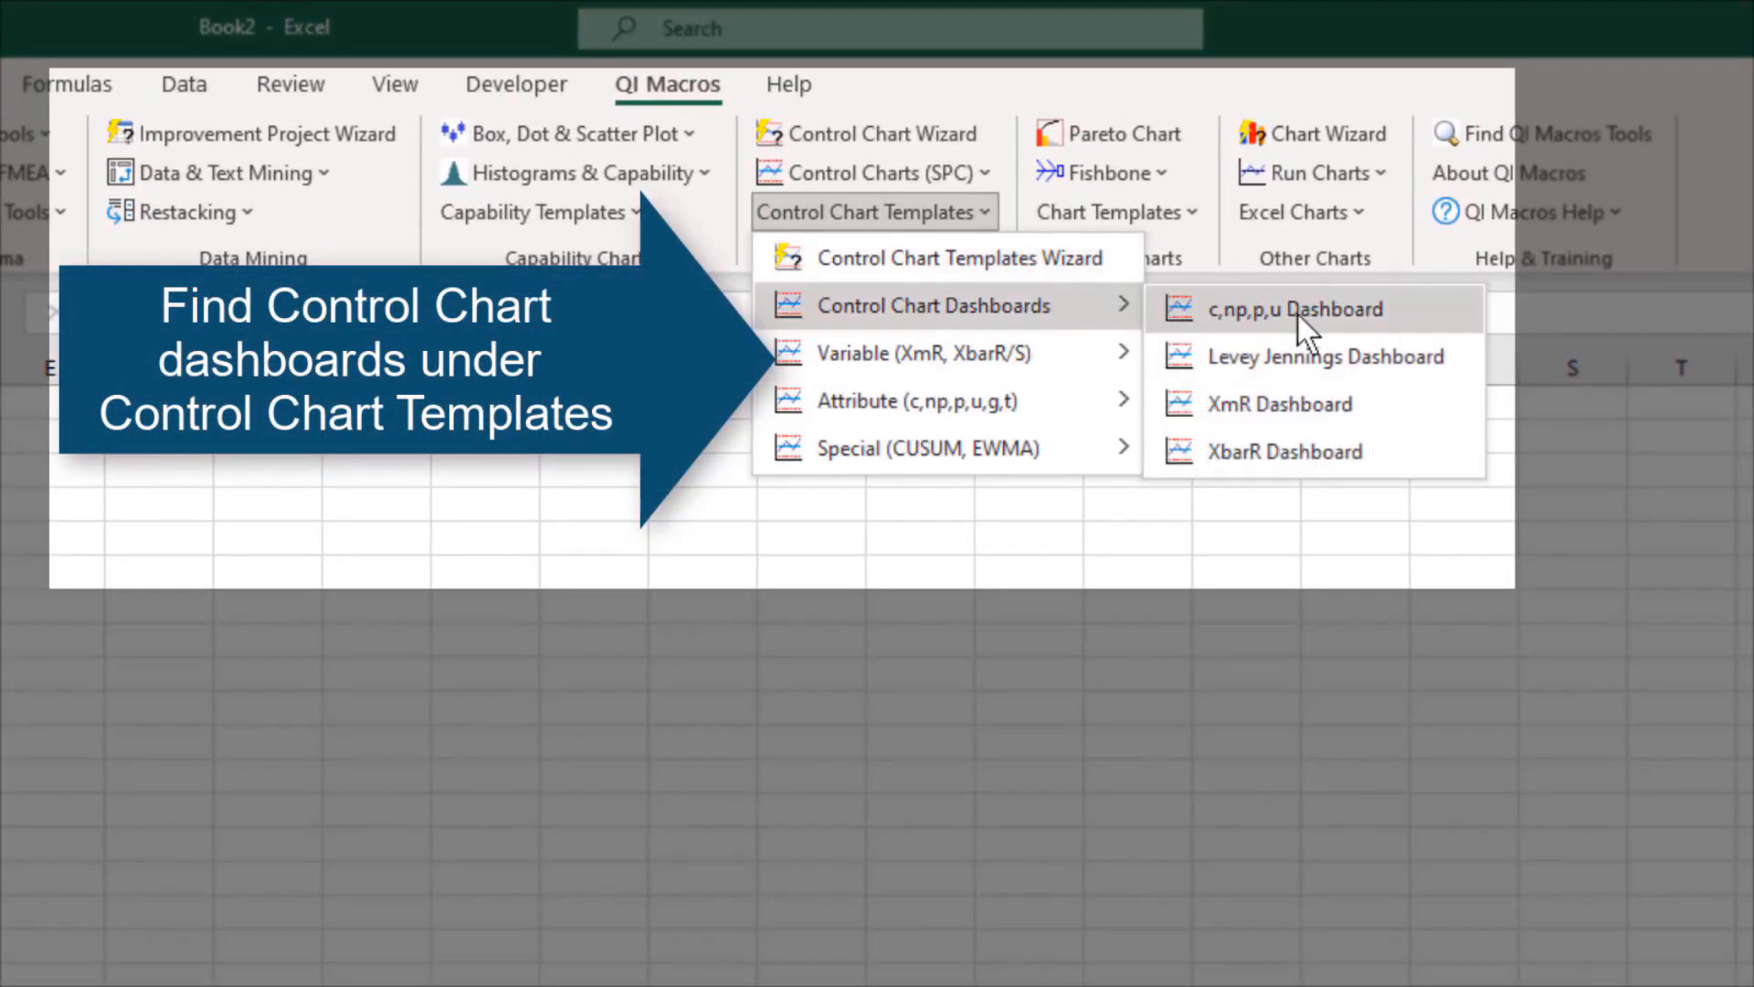
pyautogui.click(1460, 321)
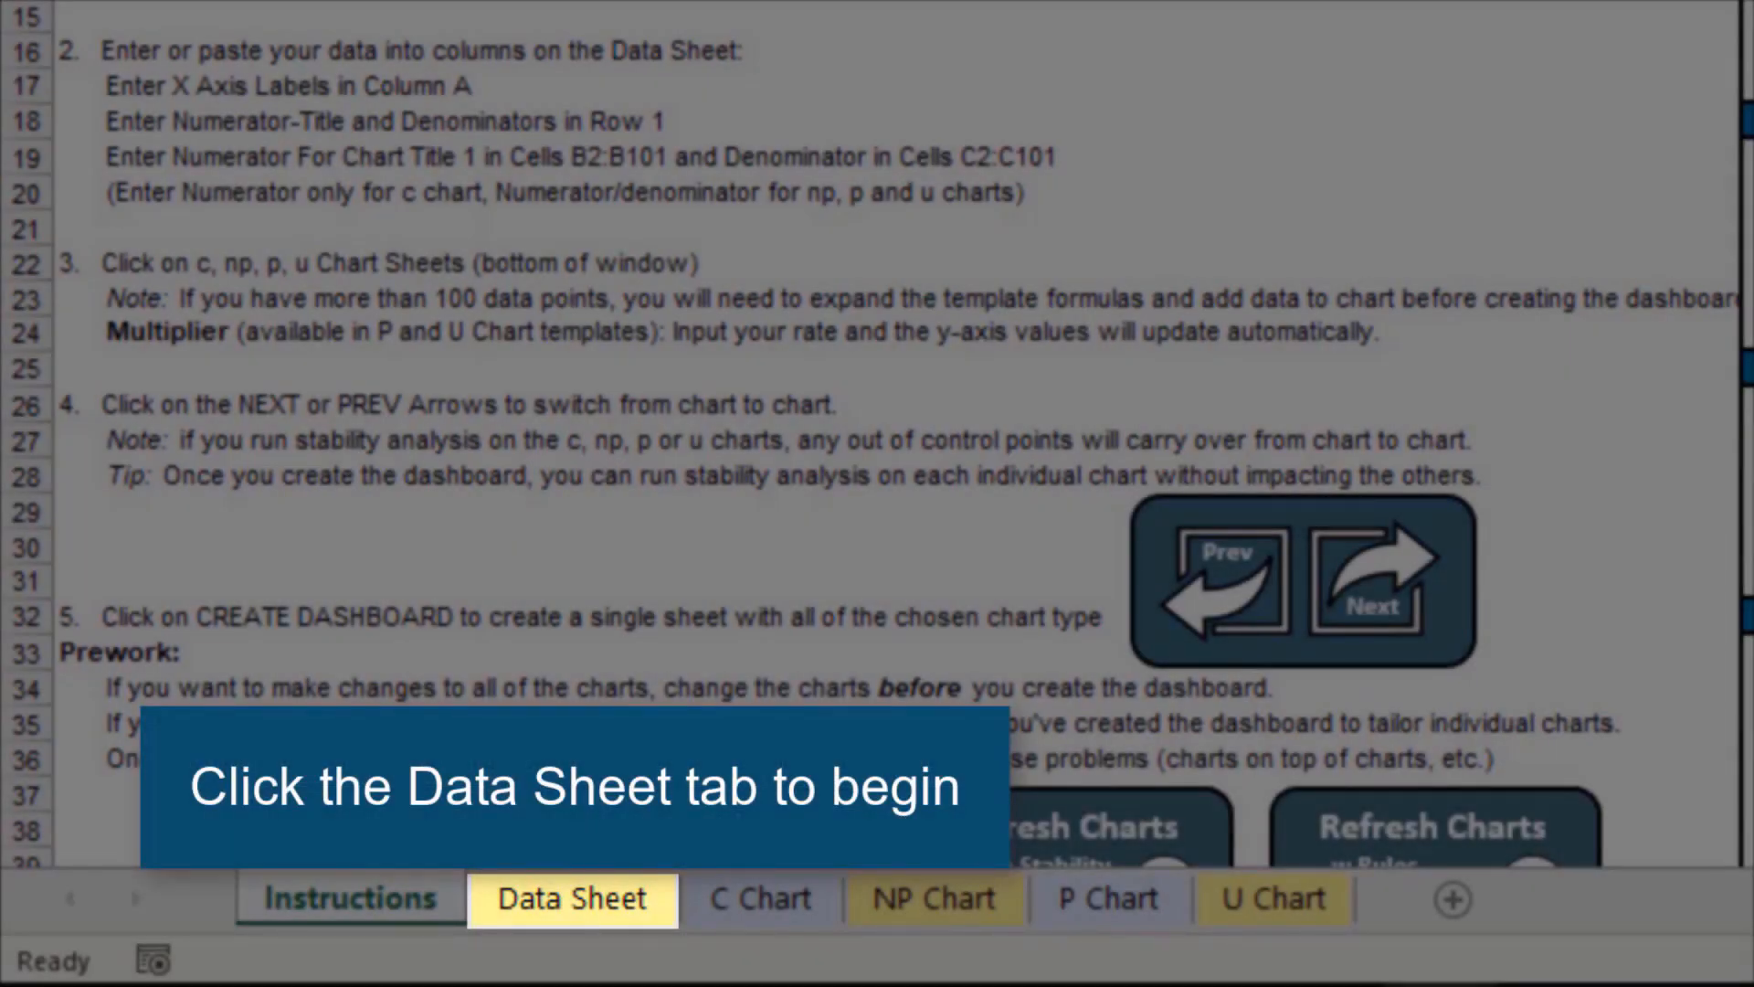
pyautogui.click(572, 898)
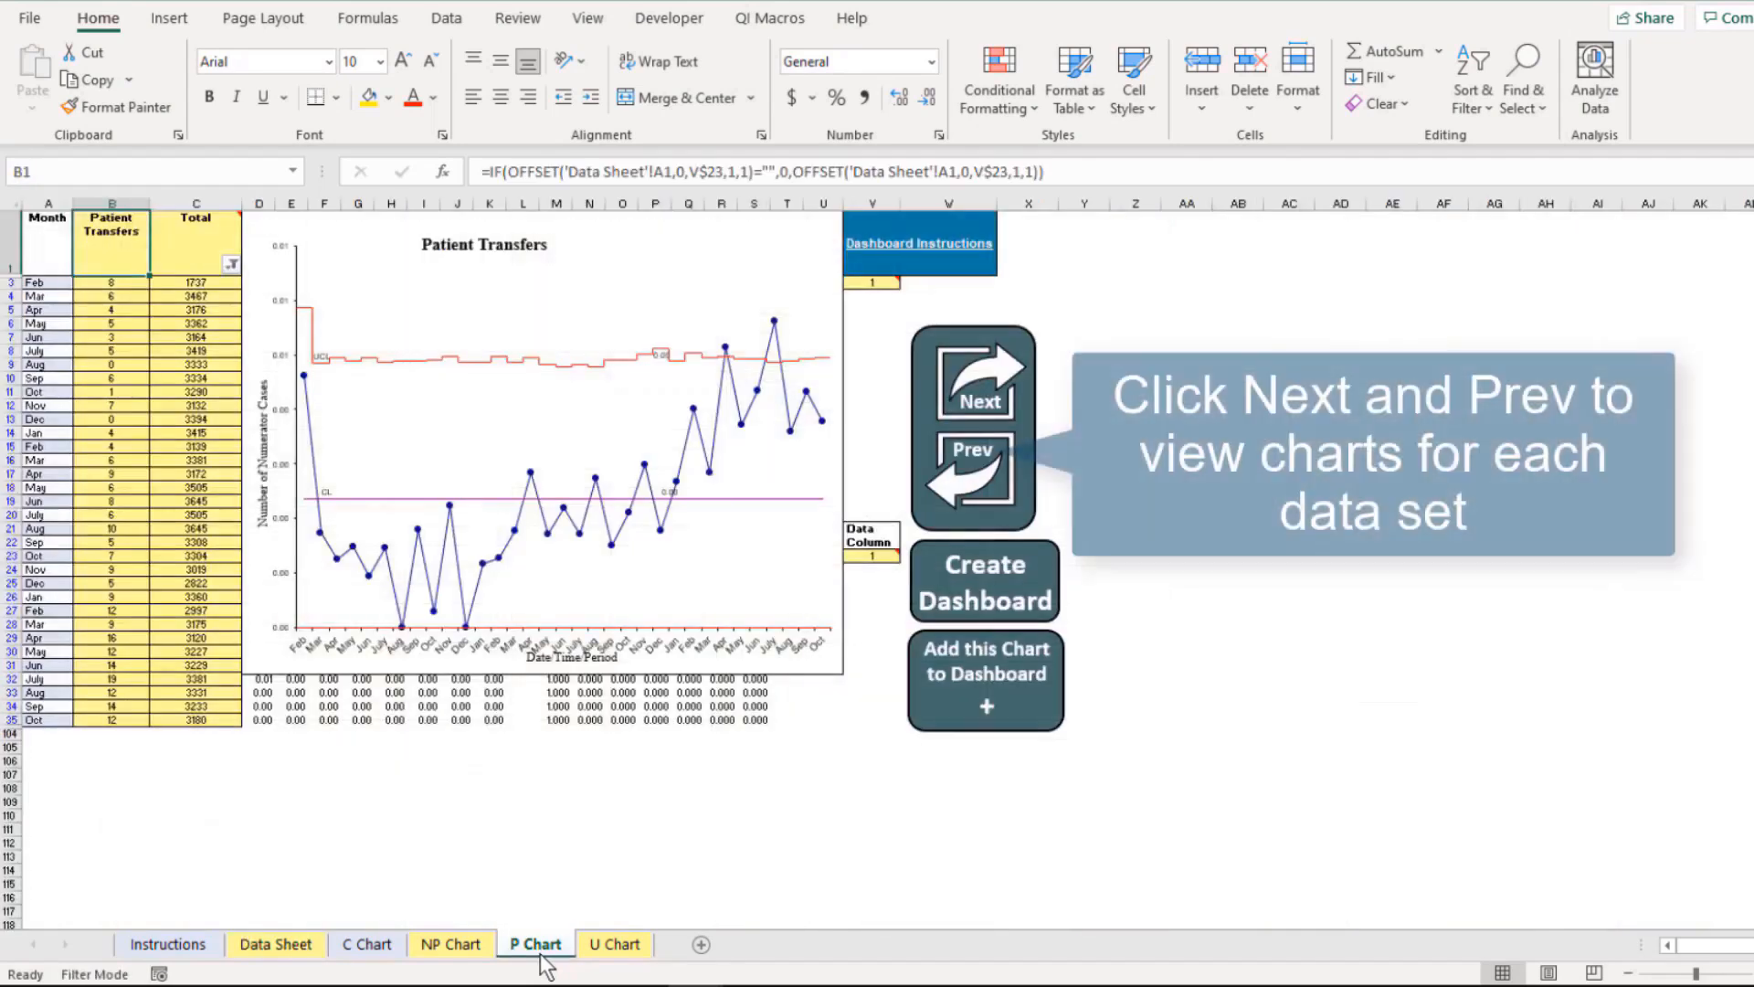
# Open the P Chart sheet and step forward through the p charts of the successive data columns
pyautogui.click(541, 955)
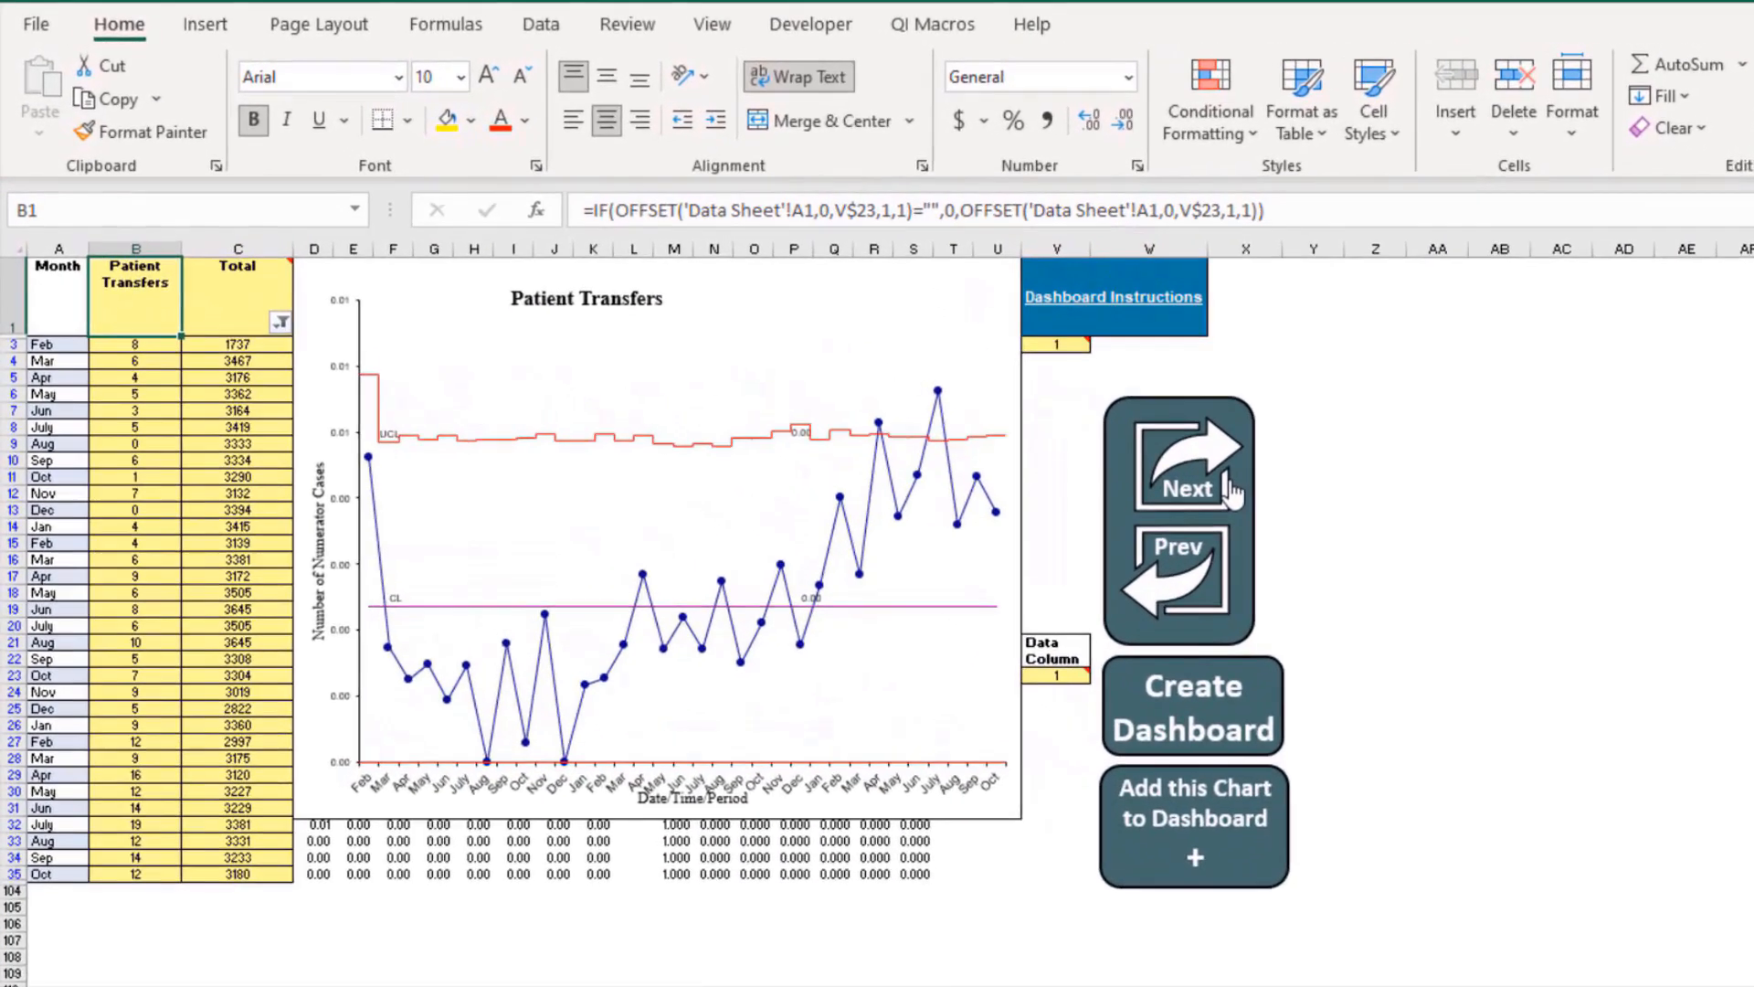
pyautogui.click(1016, 402)
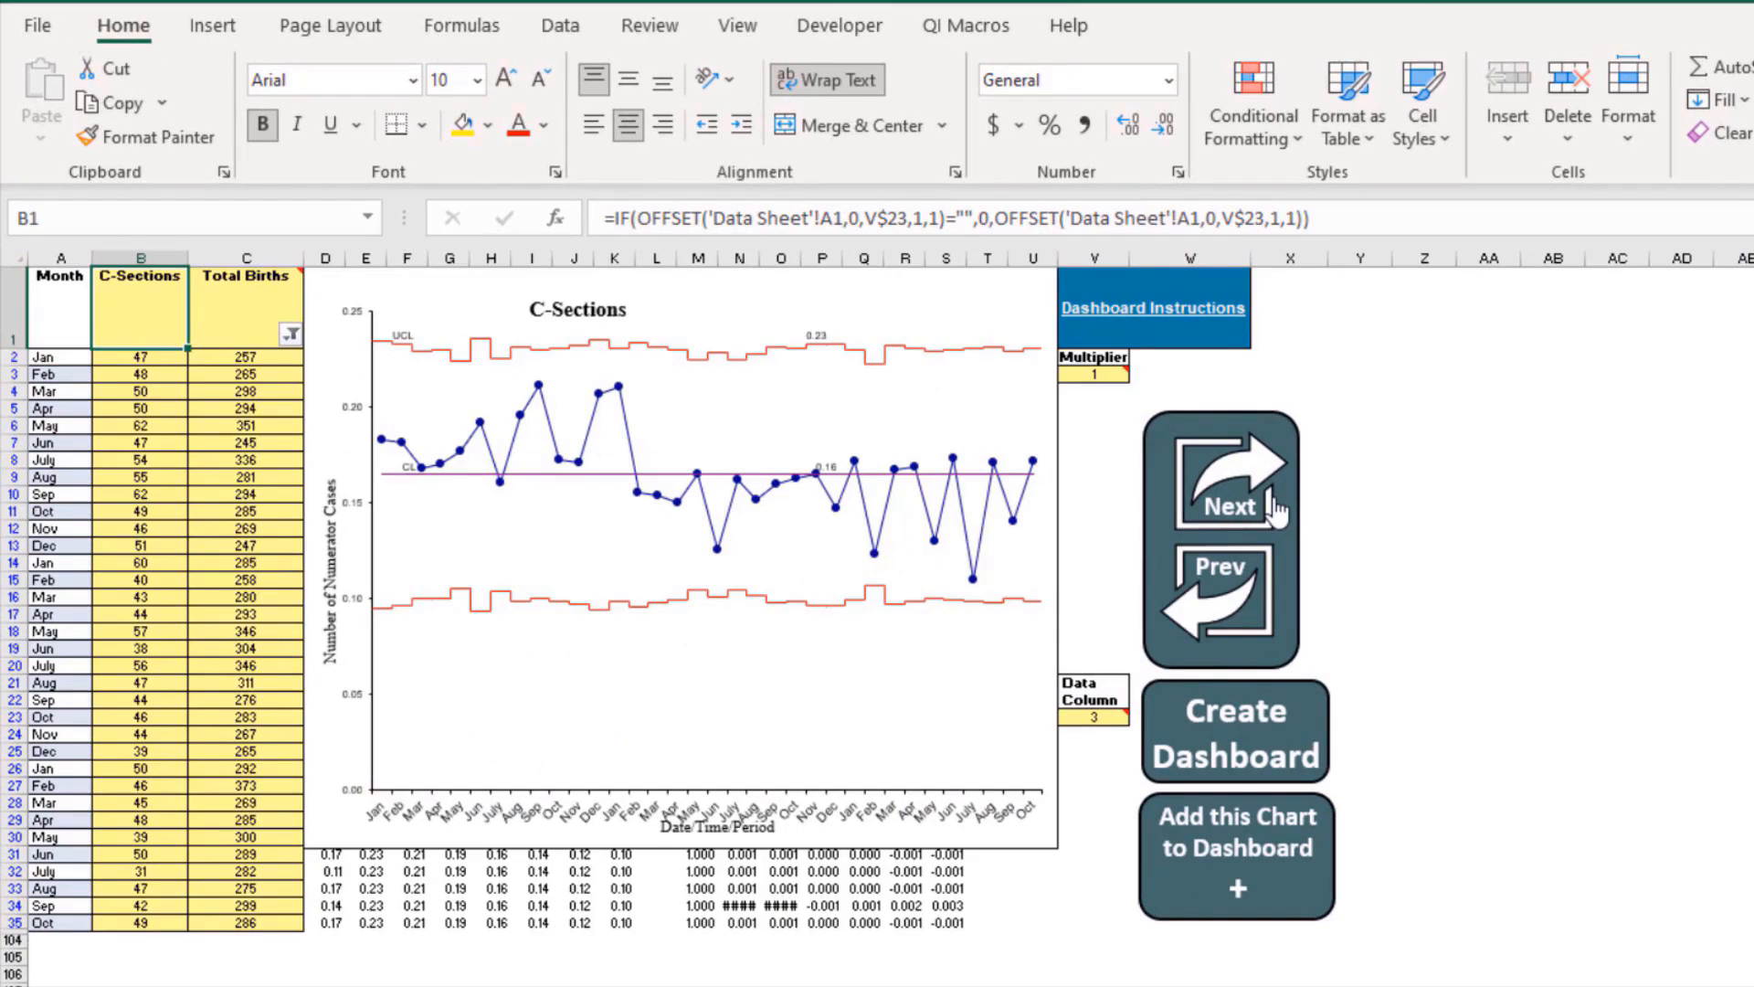
pyautogui.click(1277, 511)
pyautogui.click(1277, 512)
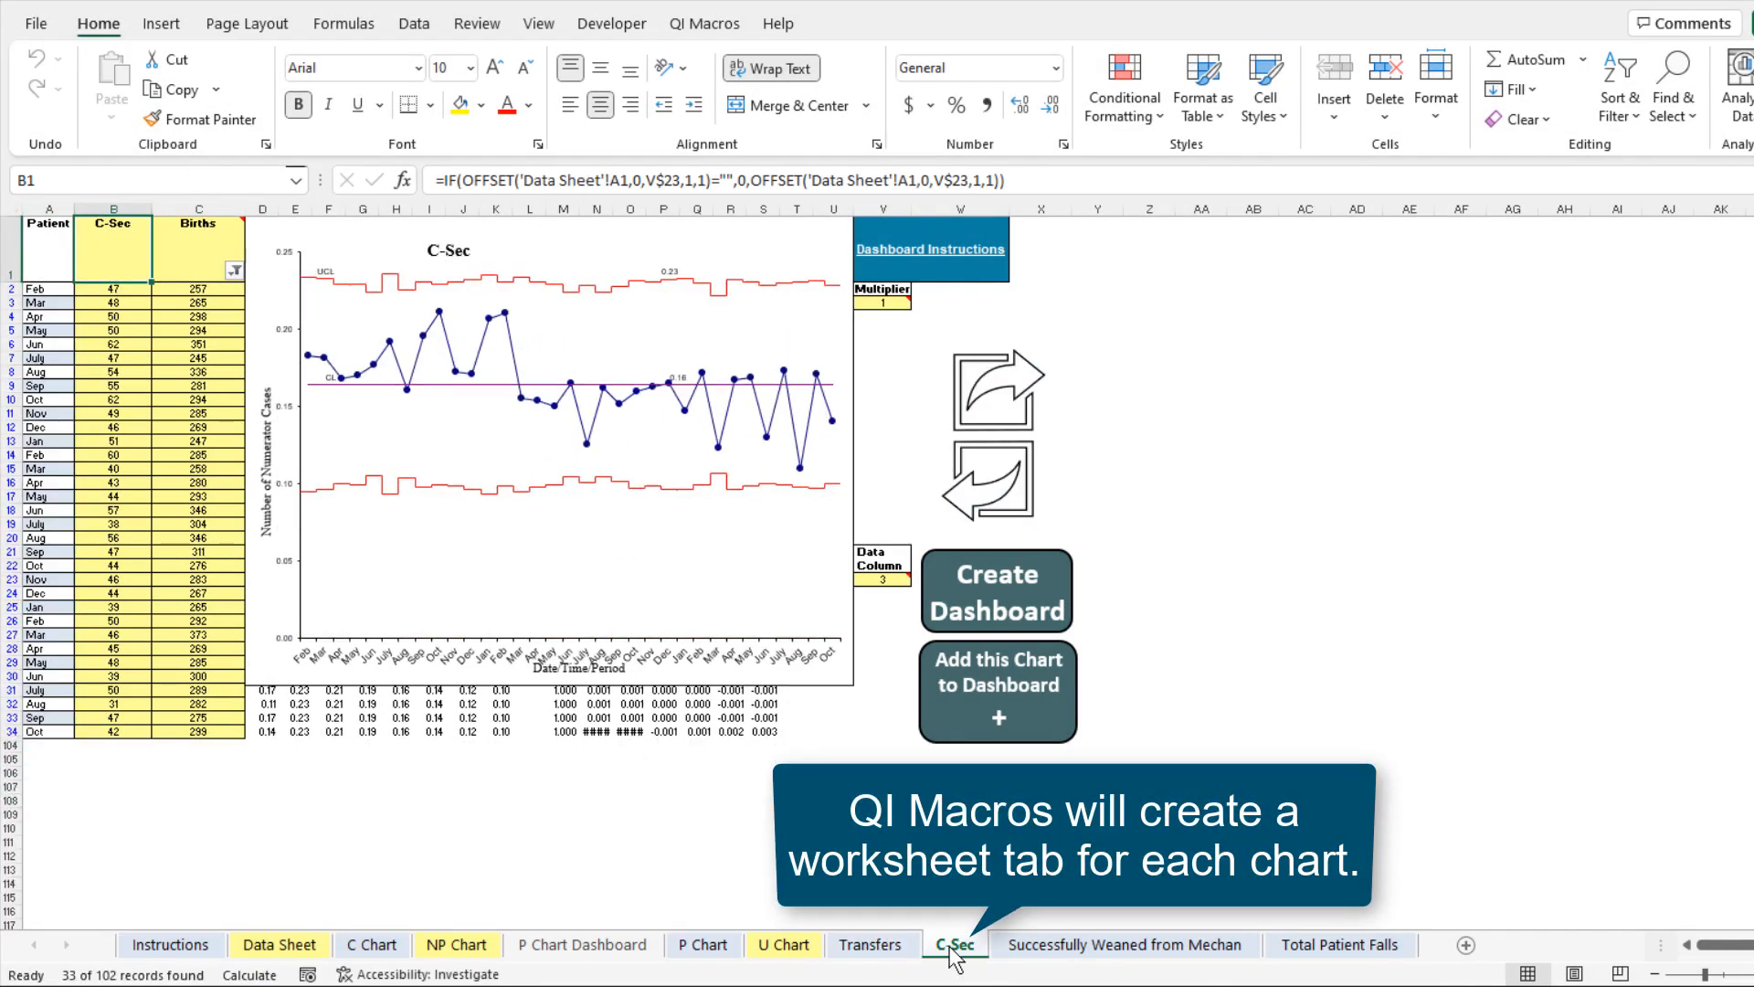
# Review the Successfully Weaned and Total Patient Falls chart sheets and the combined P Chart Dashboard
pyautogui.click(1041, 950)
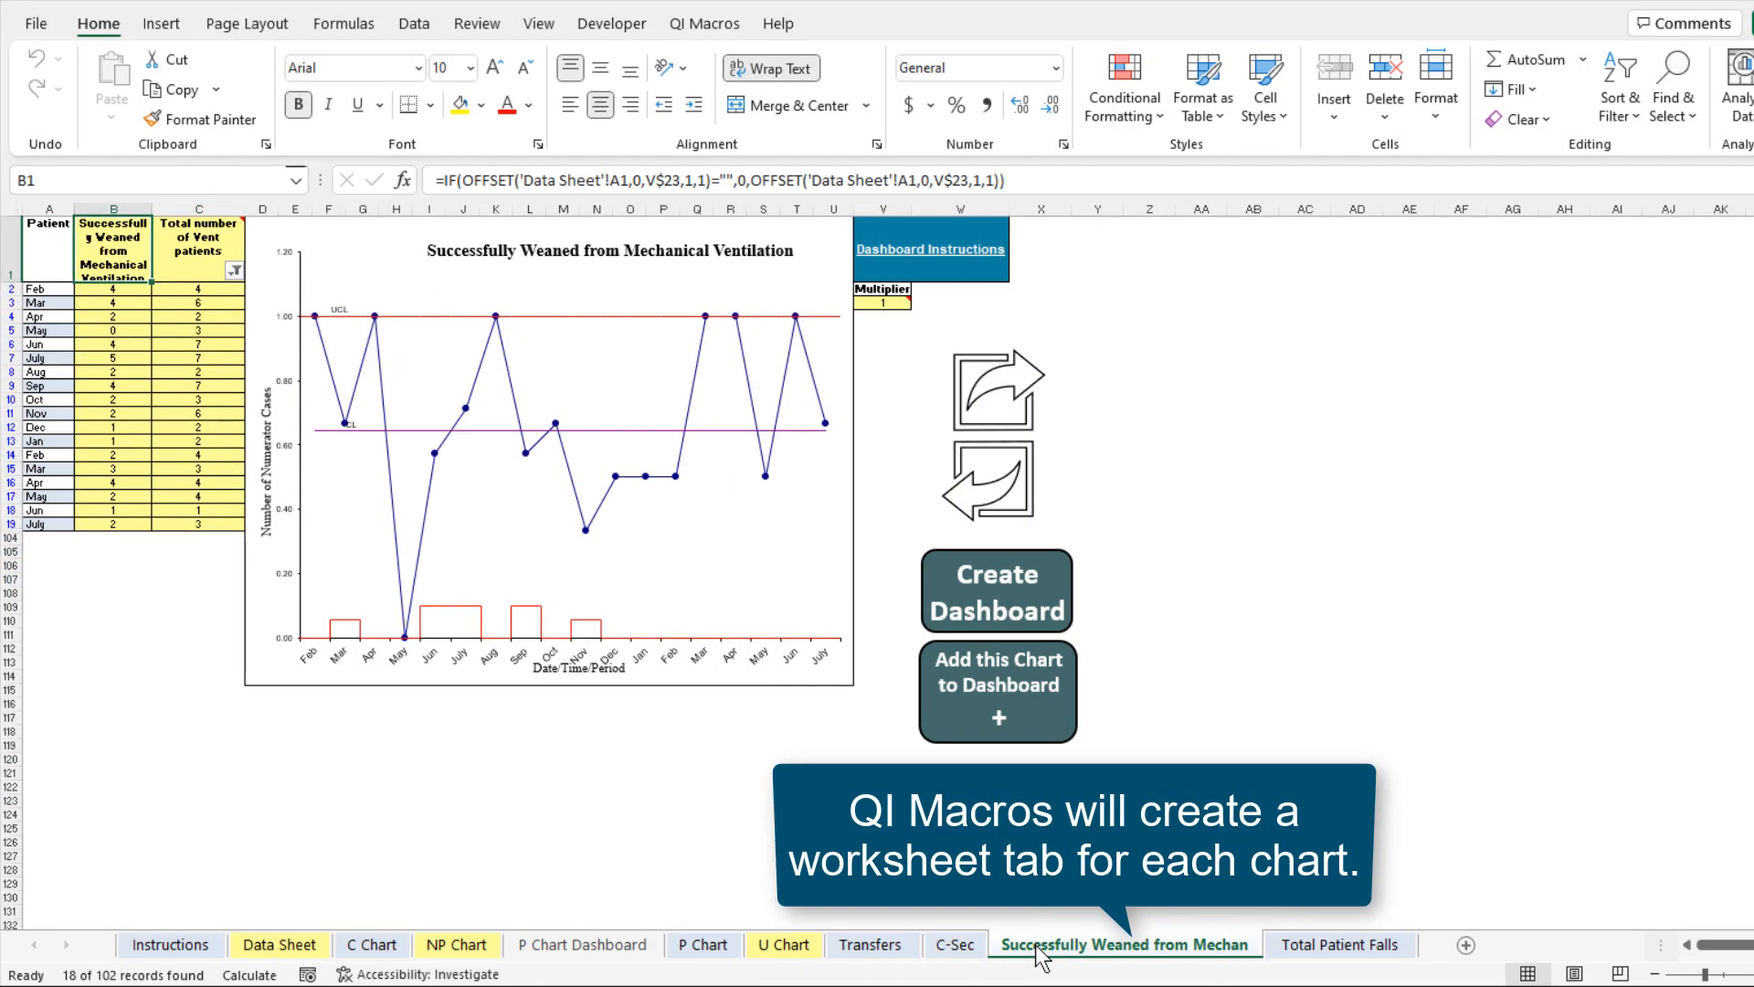
pyautogui.click(1330, 945)
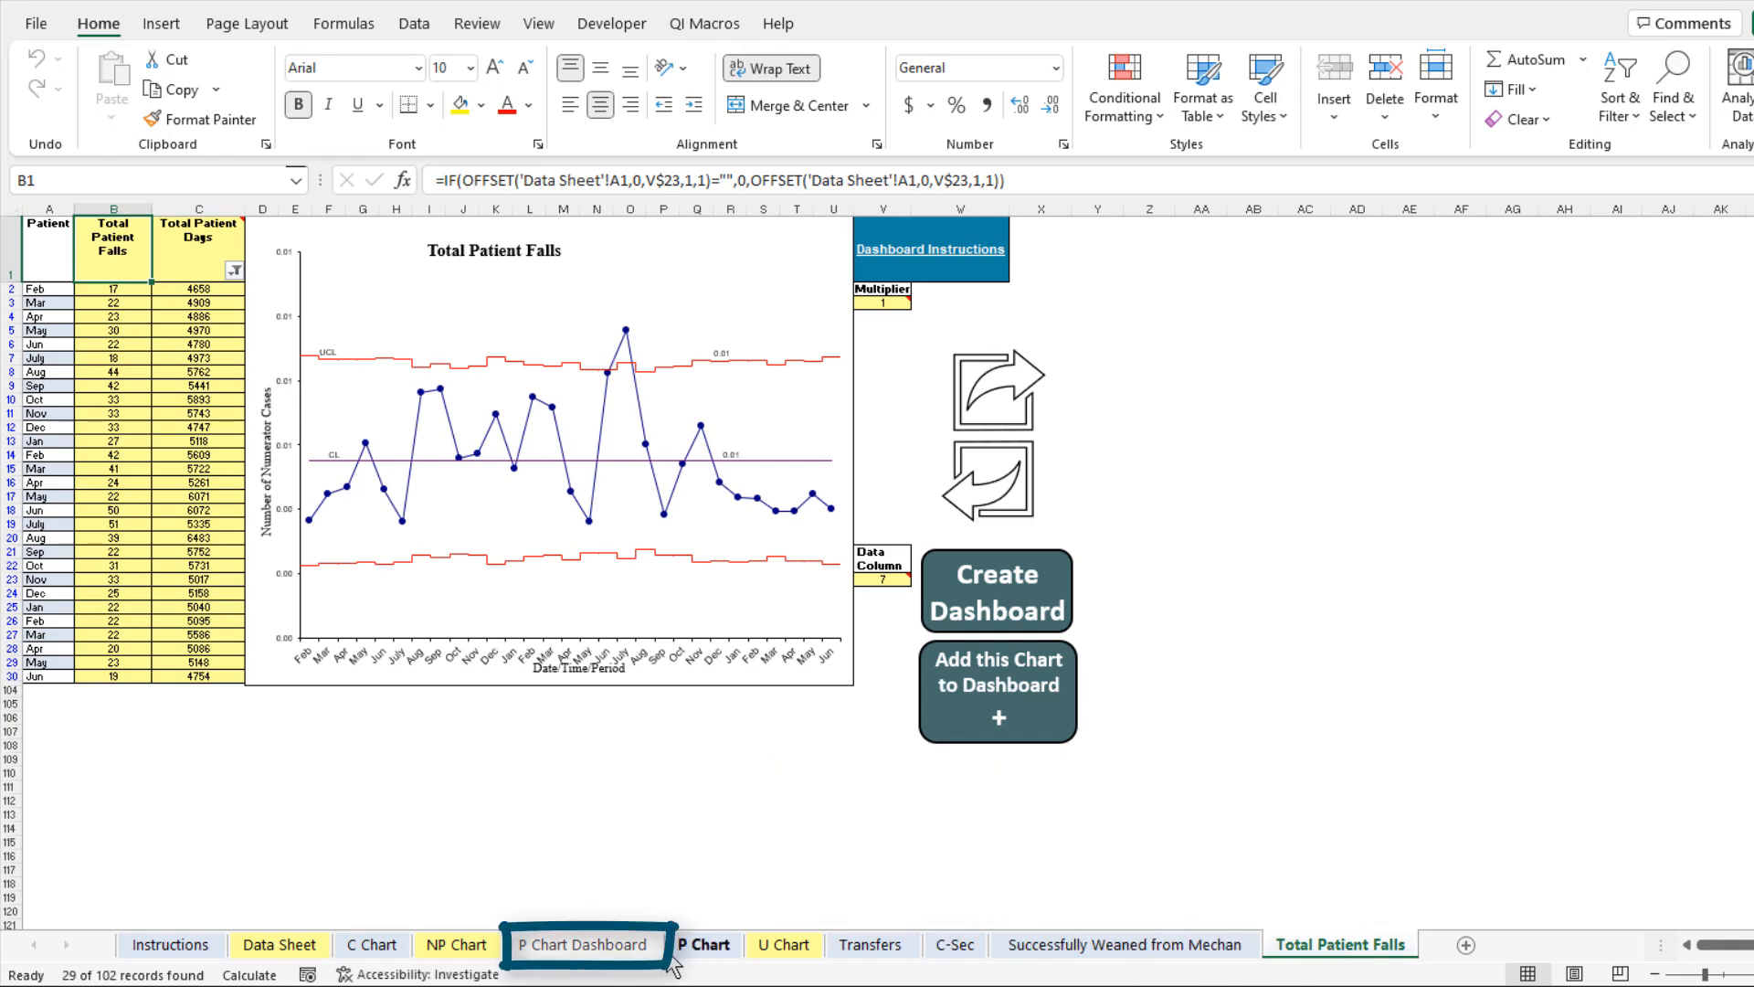
pyautogui.click(617, 948)
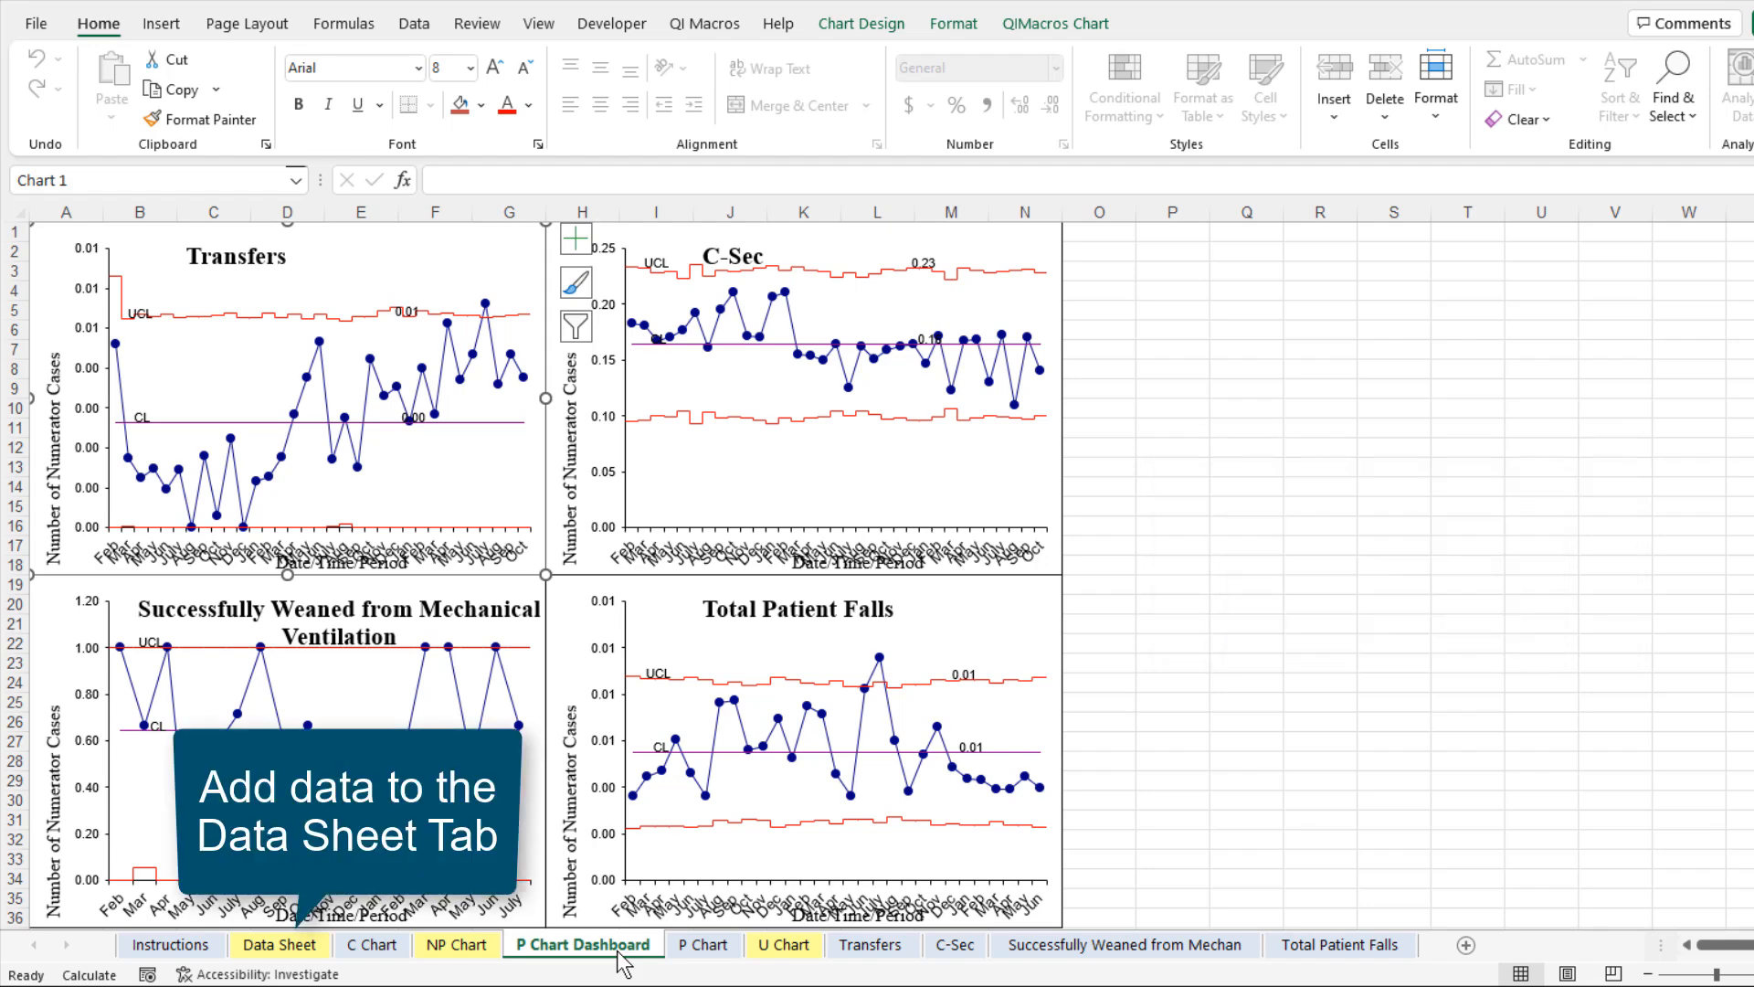
# Paste the additional C-Sec and Births data into the Data Sheet from cell D35 and check the C-Sec chart sheet
pyautogui.click(311, 959)
pyautogui.scroll(-3, 197, 773)
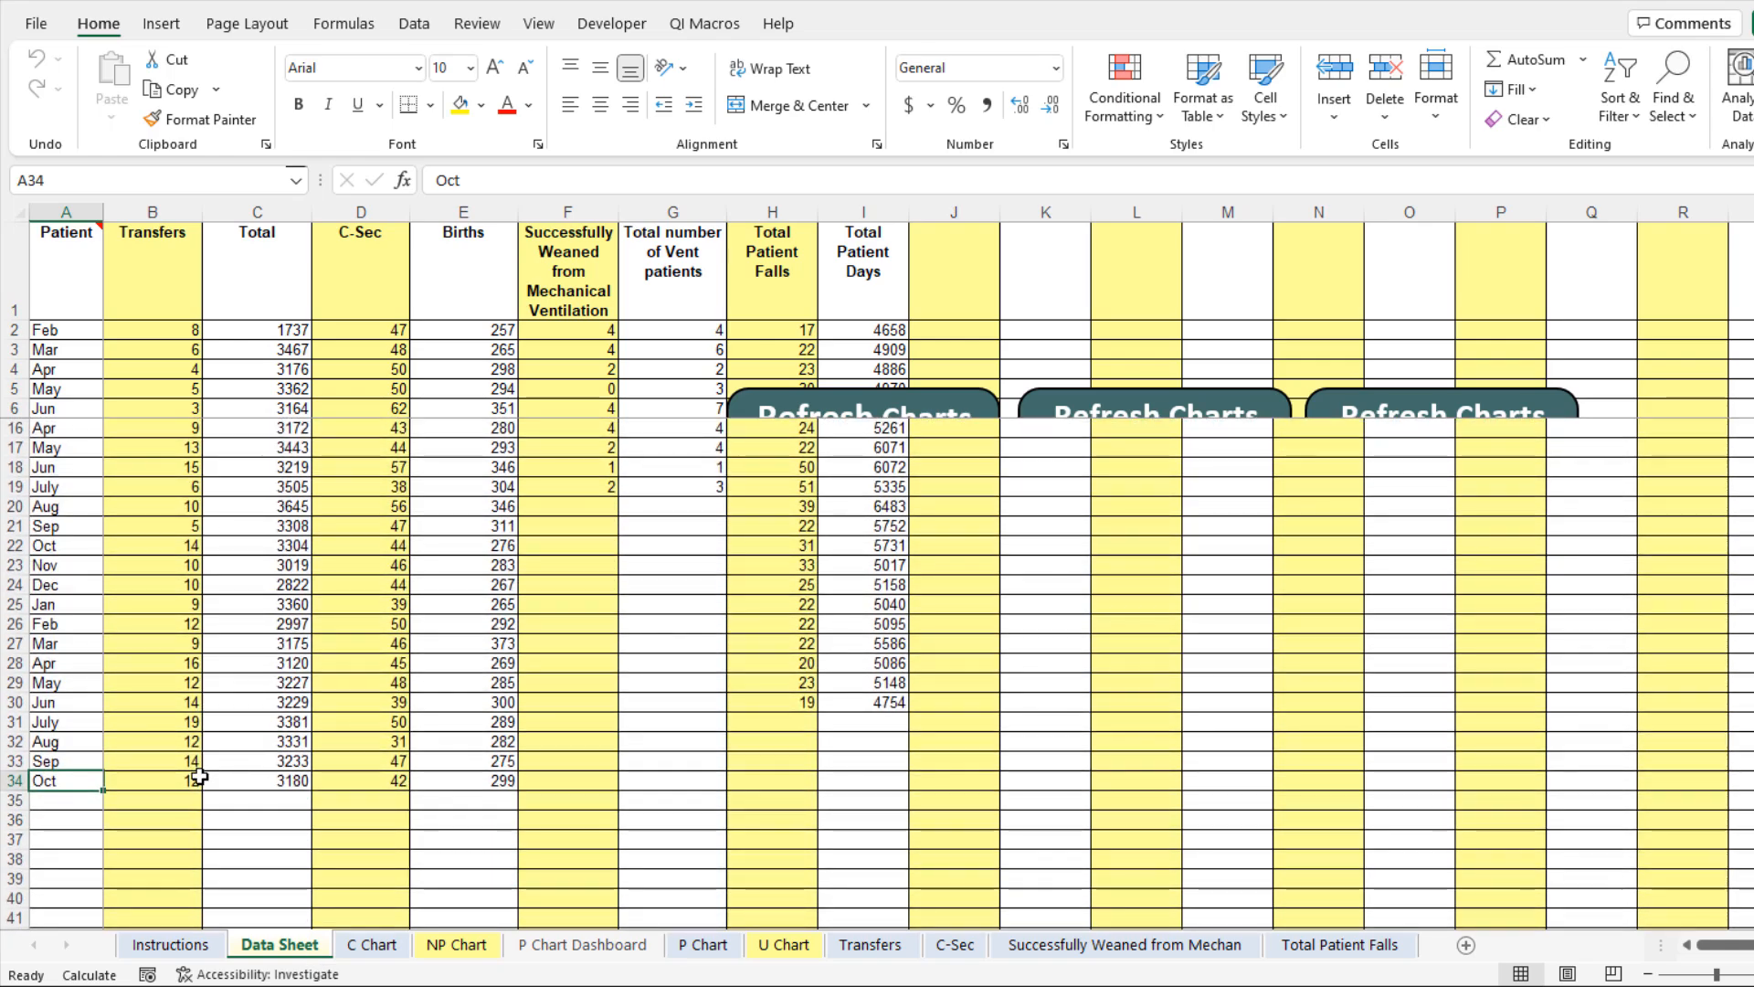
pyautogui.click(359, 802)
pyautogui.hotkey('ctrl', 'v')
pyautogui.scroll(3, 470, 776)
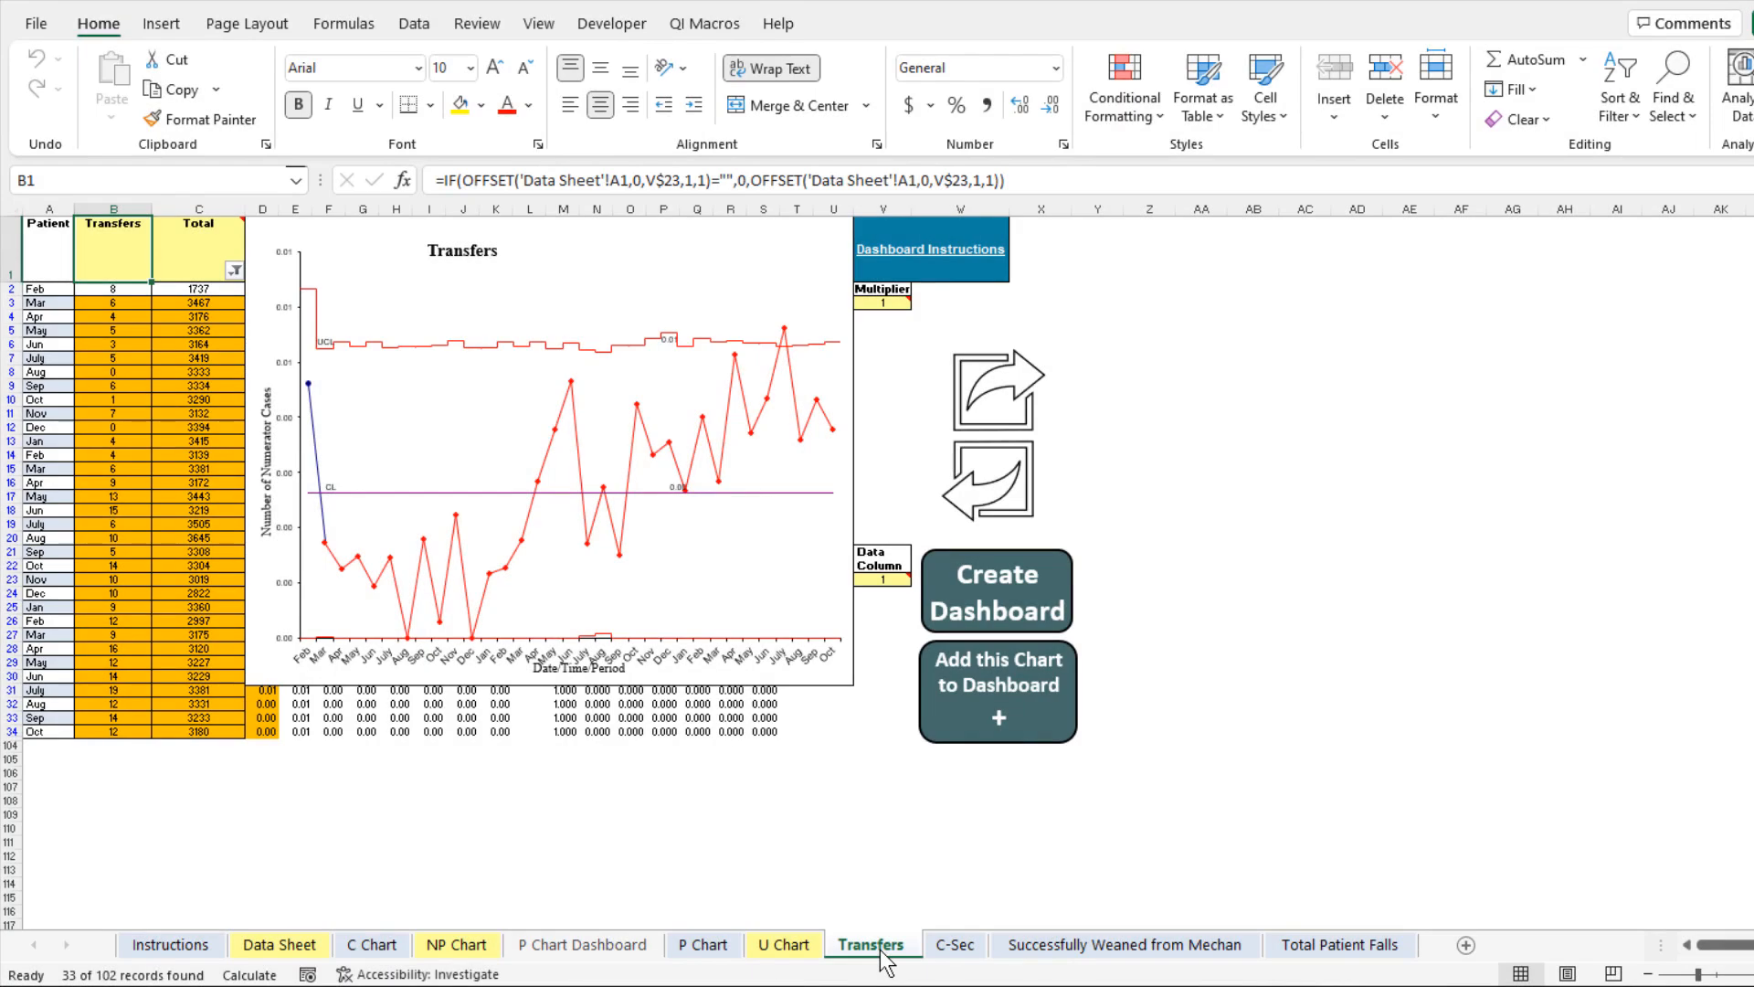
pyautogui.click(954, 946)
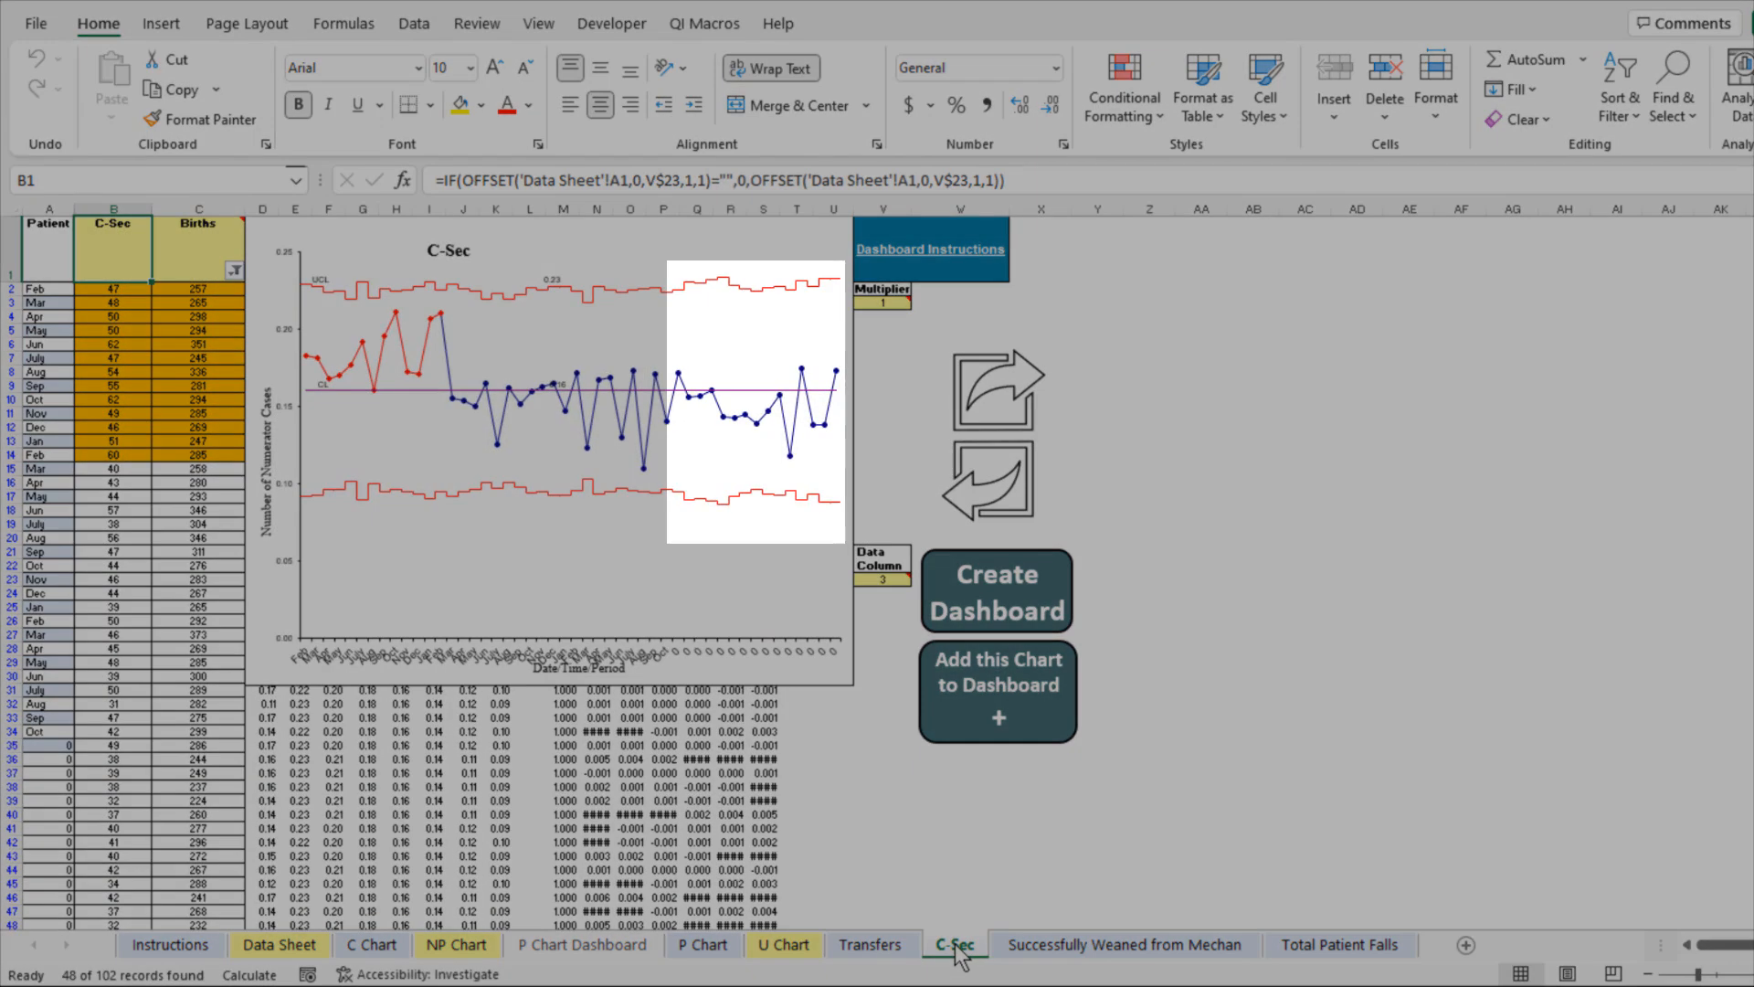